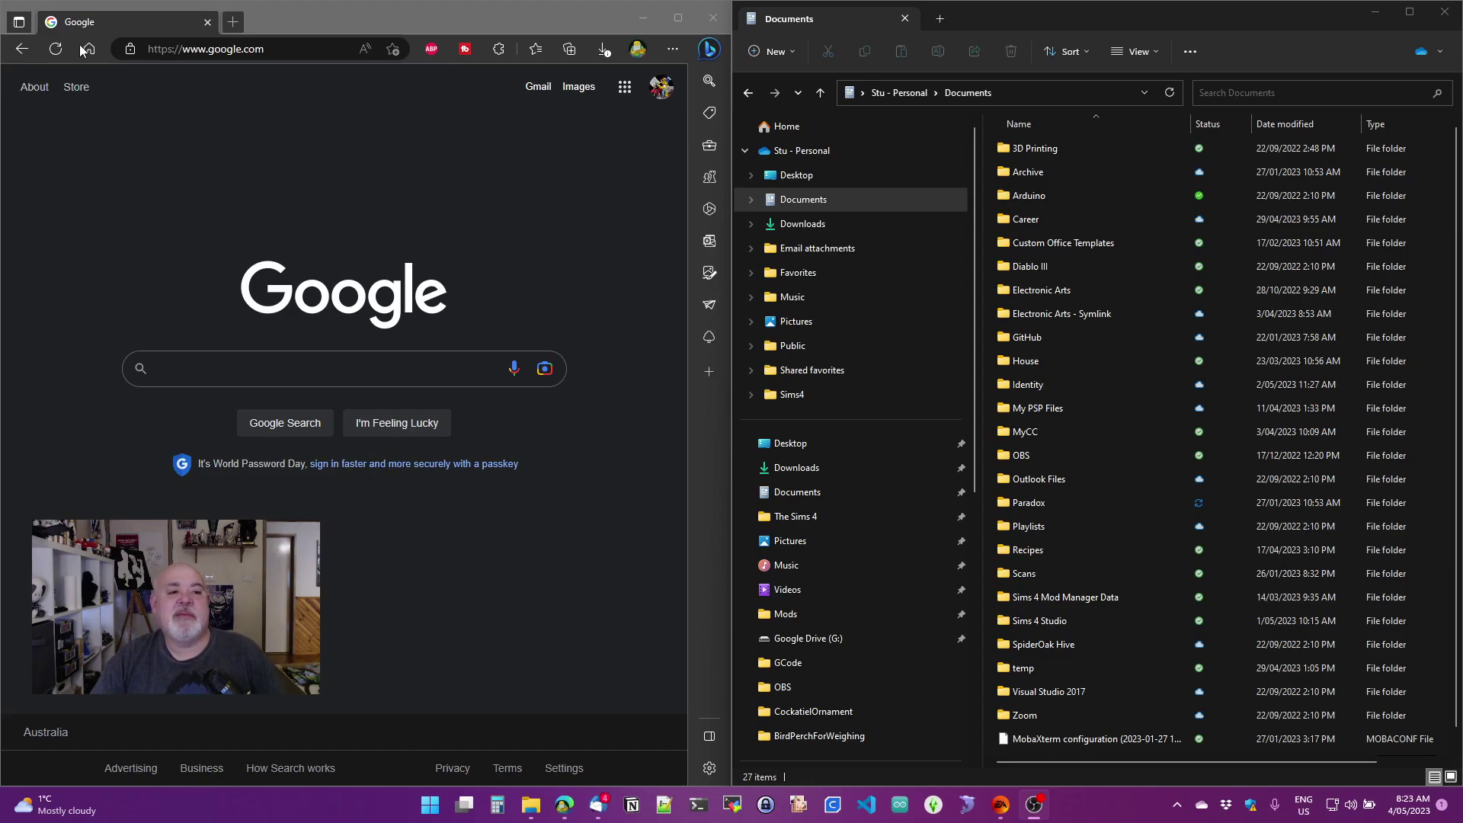
# Step: Bring the Edge window with the Google home page to the front
pyautogui.click(396, 22)
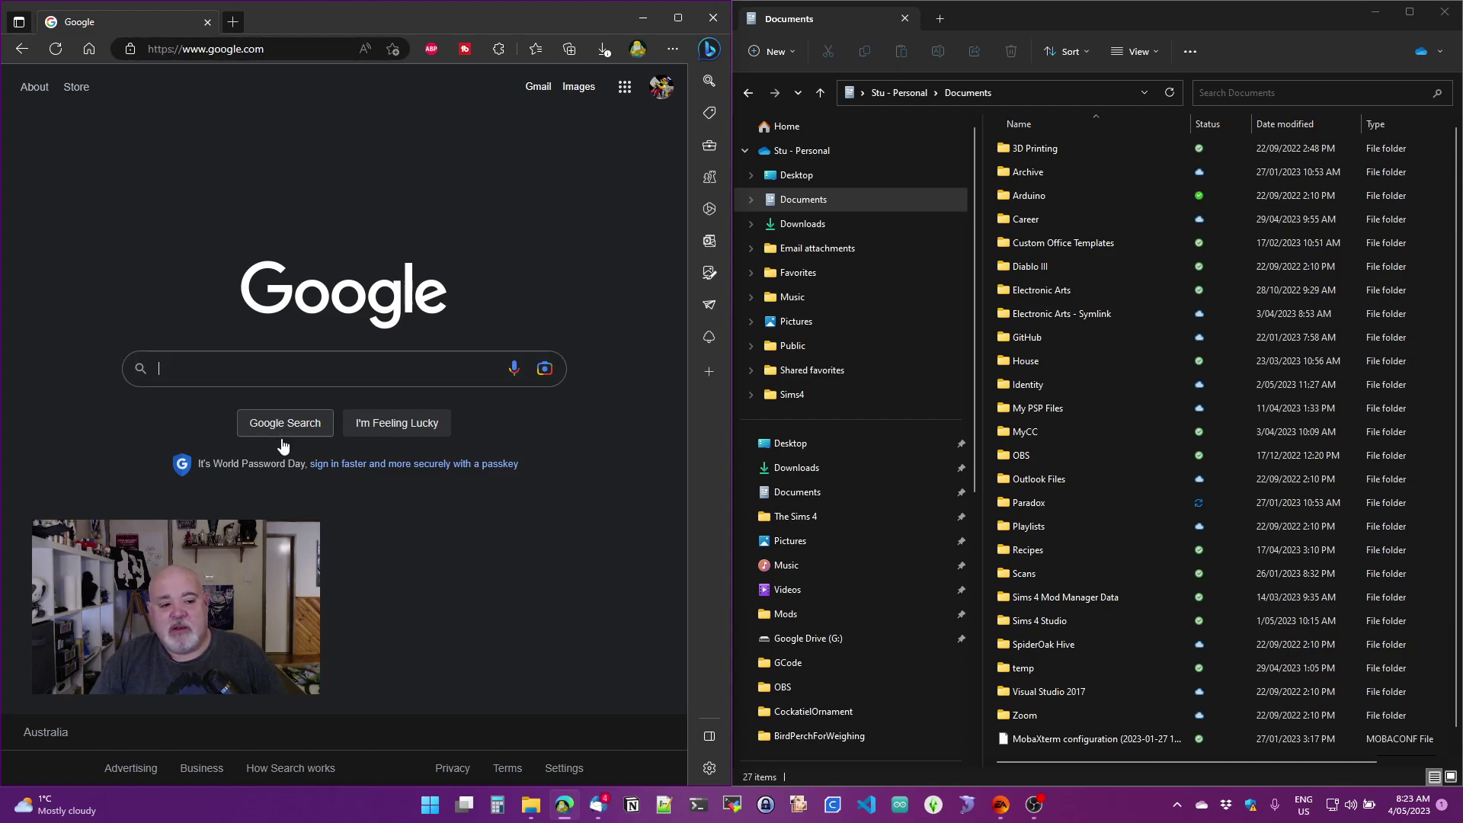
# Step: Search Google for 'wickedwhims'
pyautogui.click(311, 366)
pyautogui.write('wicked')
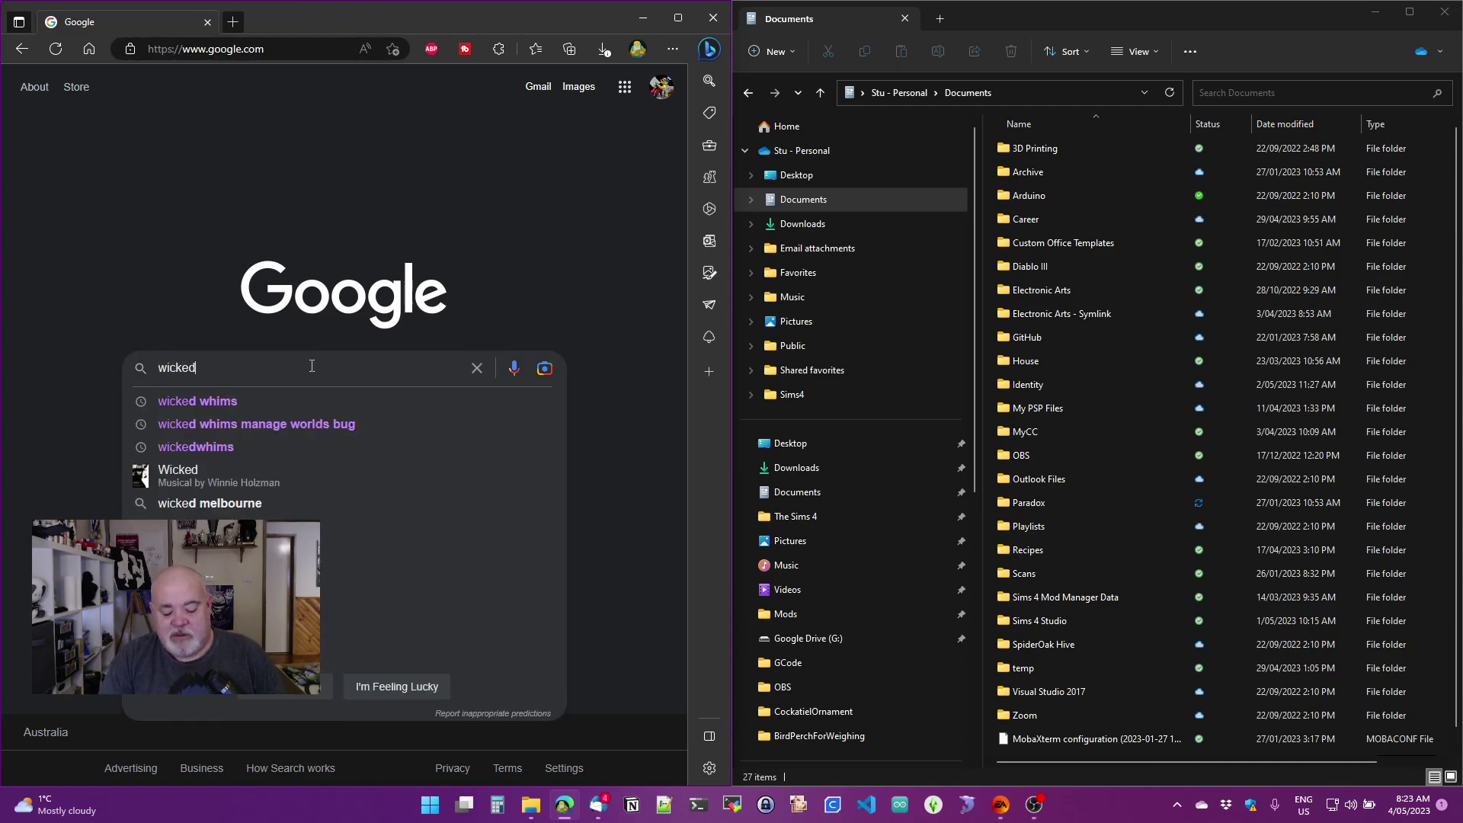
pyautogui.write('whims')
pyautogui.press('Return')
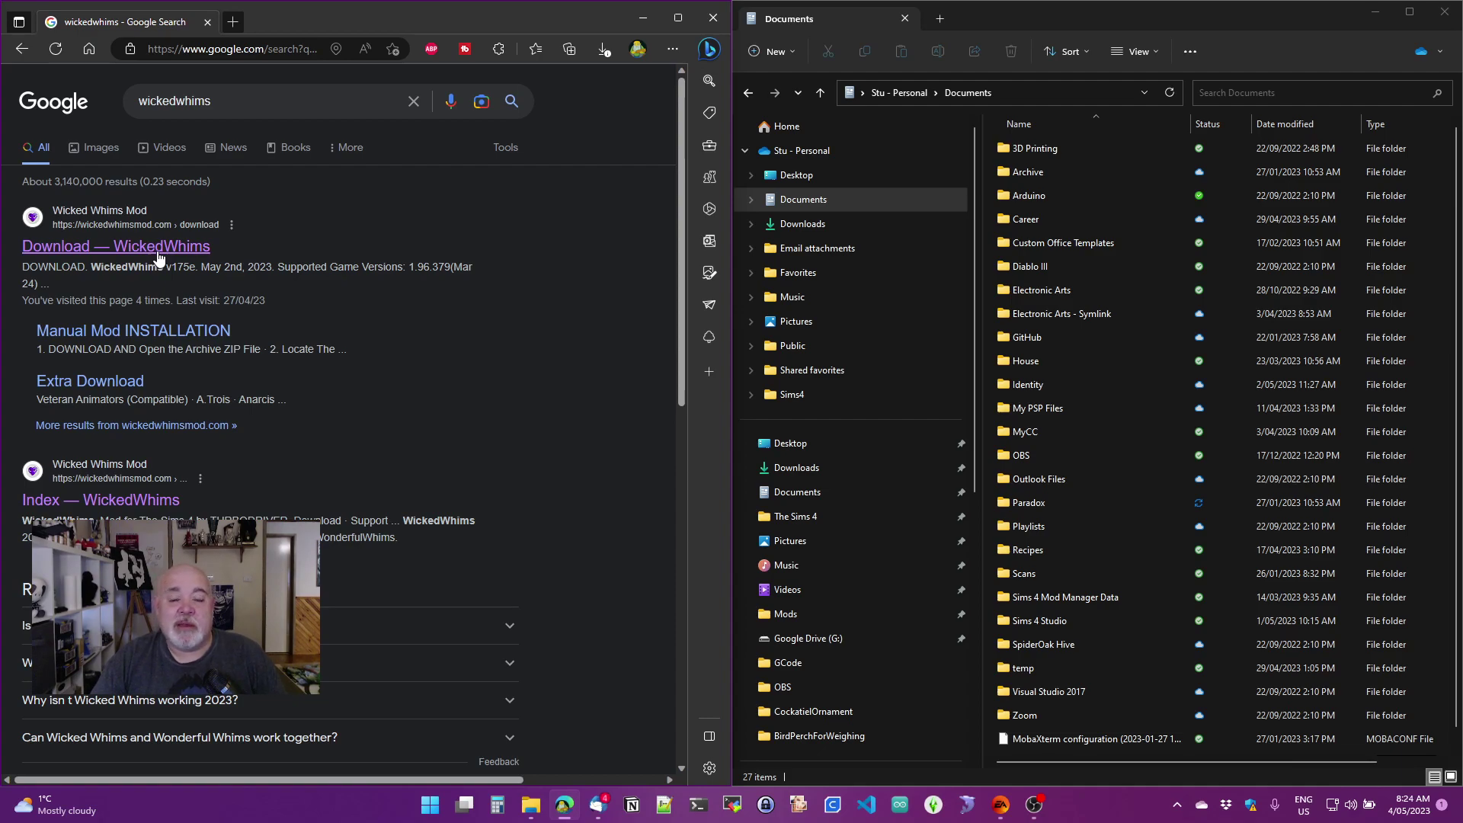
# Step: Open the WickedWhims download result, follow it to itch.io and scroll to the v175e details
pyautogui.click(159, 257)
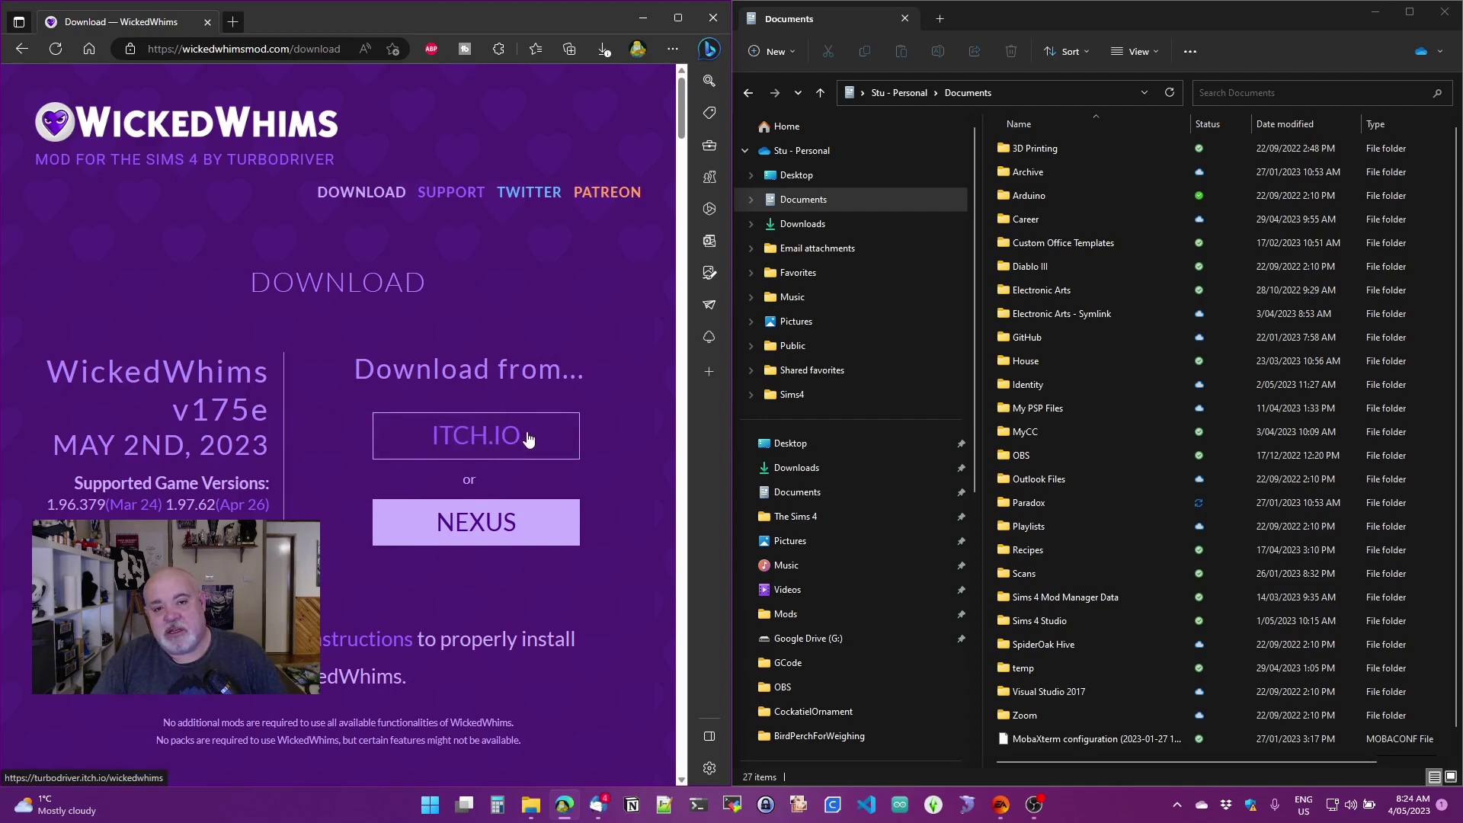
pyautogui.click(505, 445)
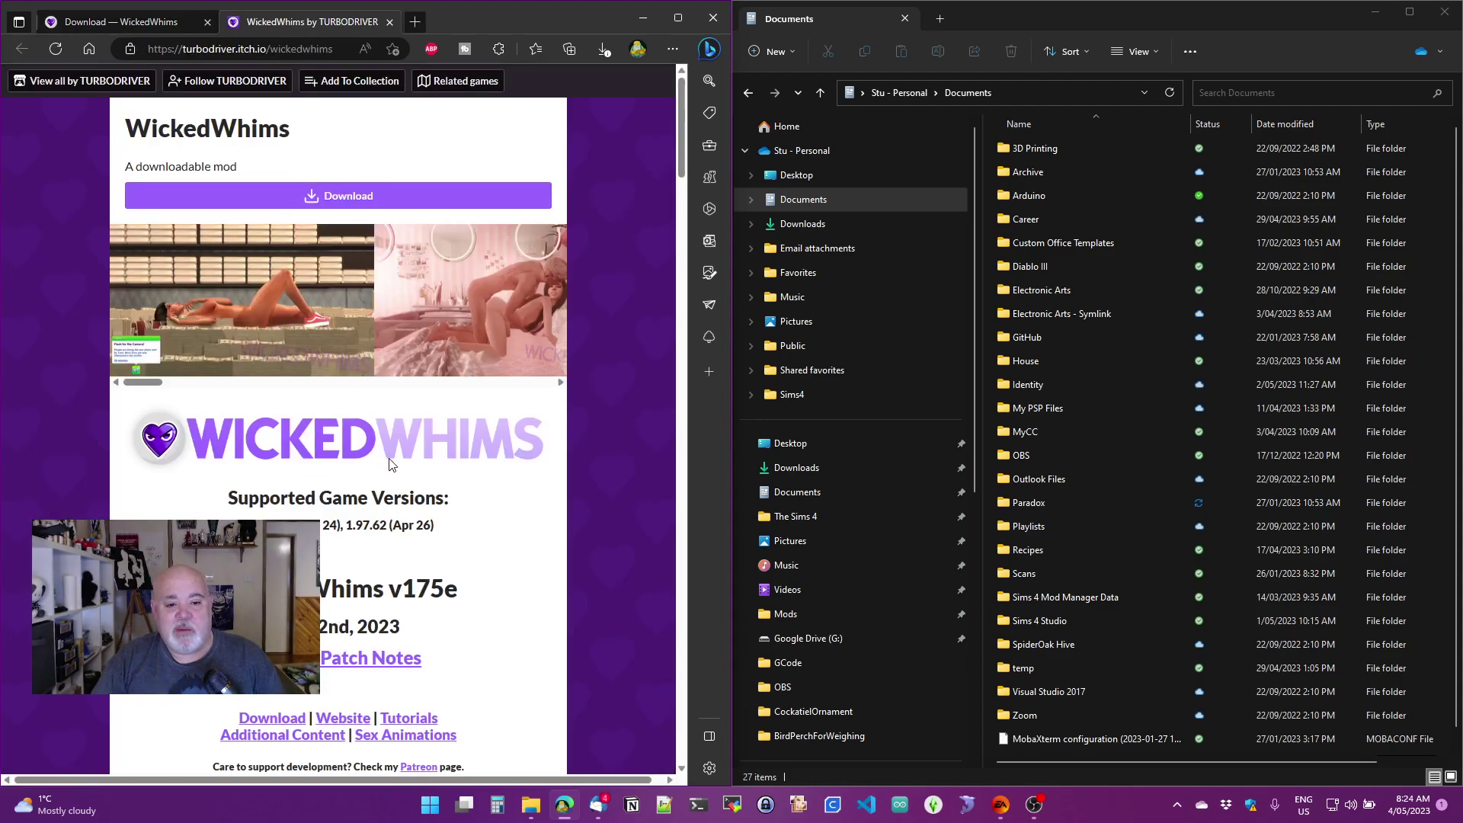
pyautogui.scroll(-2, 390, 467)
pyautogui.scroll(-2, 391, 468)
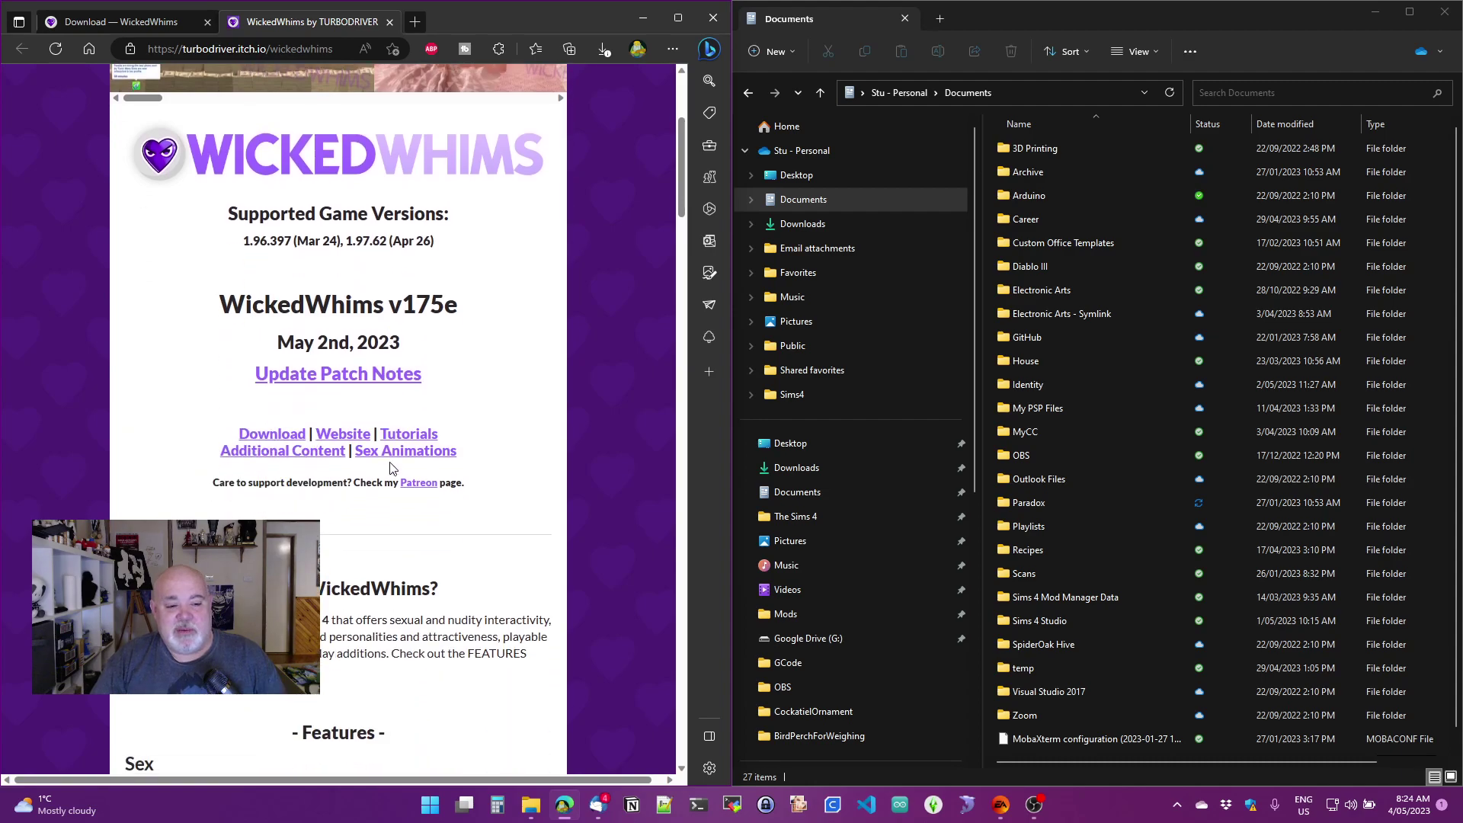
pyautogui.scroll(-2, 390, 467)
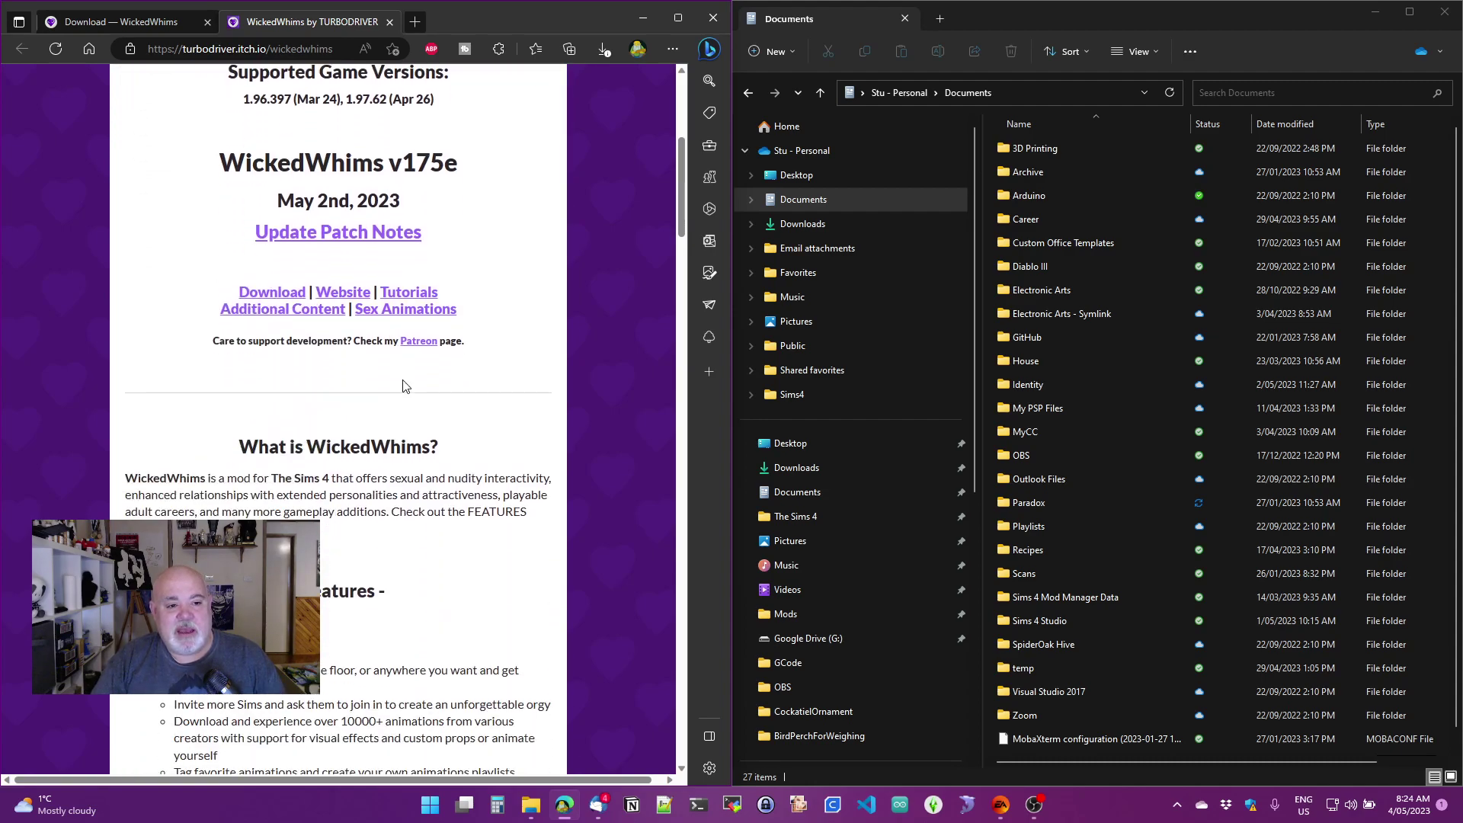
# Step: Download the WickedWhims v175e zip with Save as into the Downloads folder
pyautogui.click(280, 294)
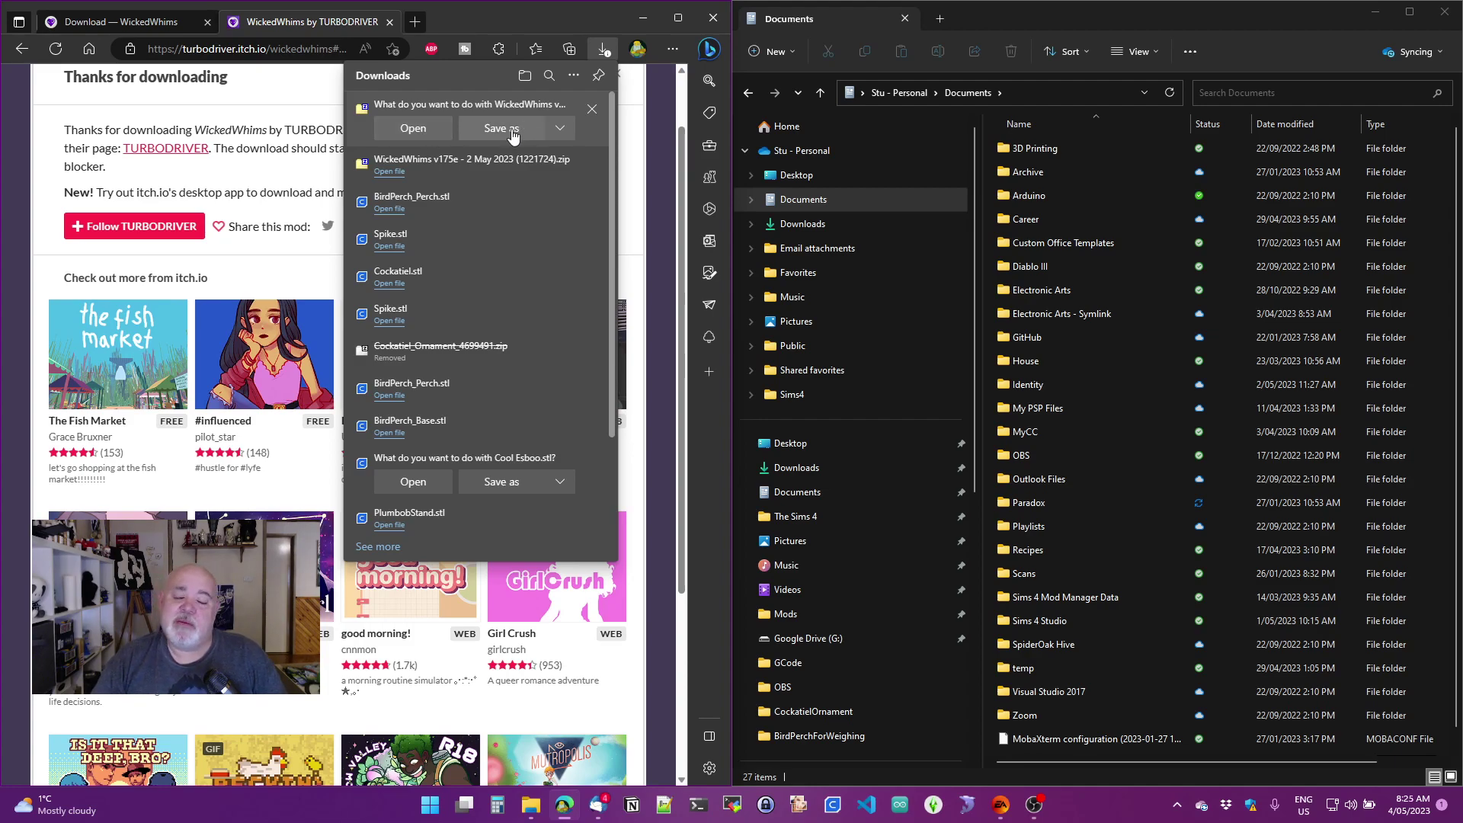
pyautogui.click(538, 135)
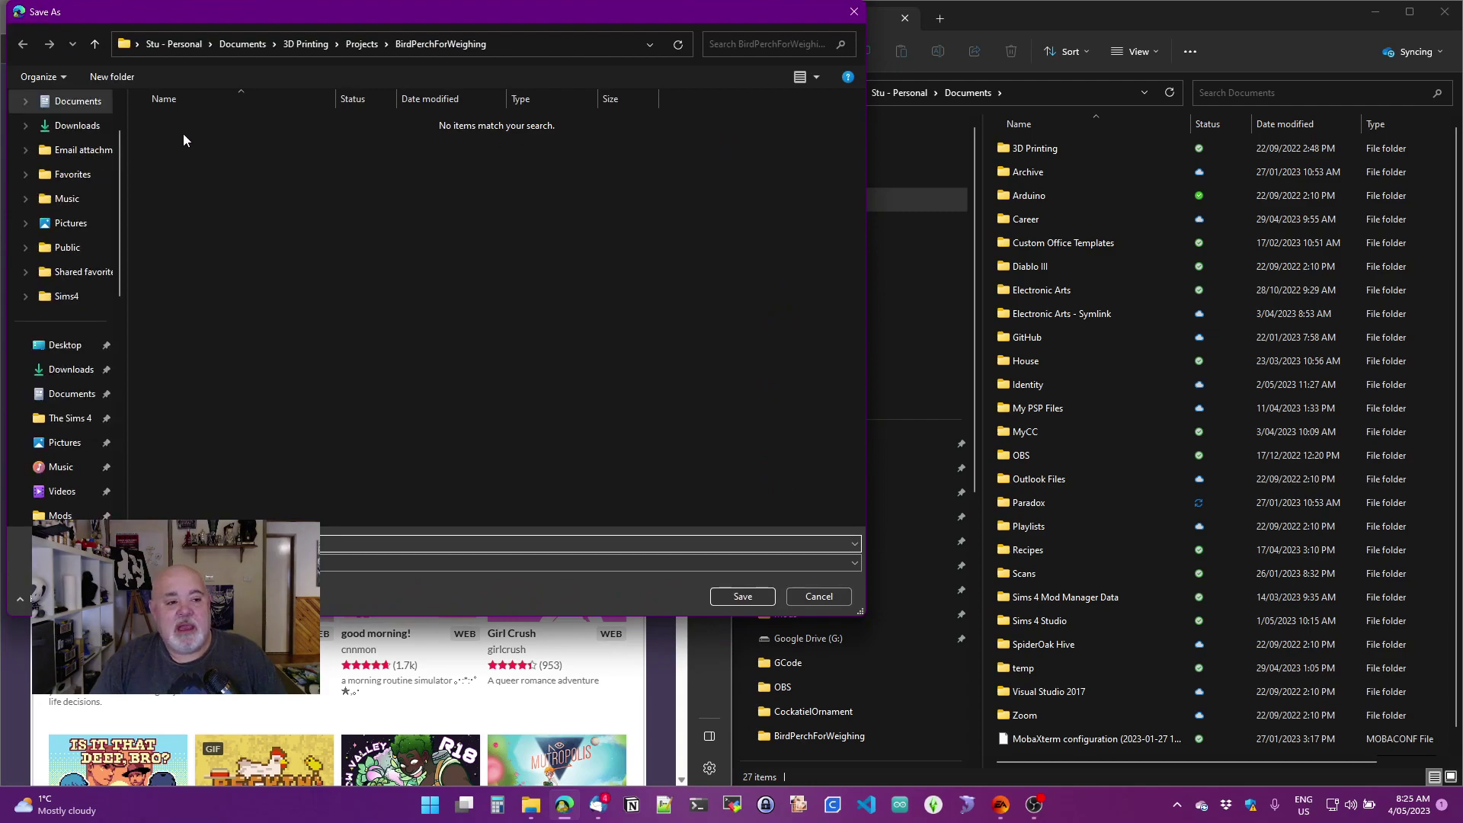
pyautogui.click(71, 370)
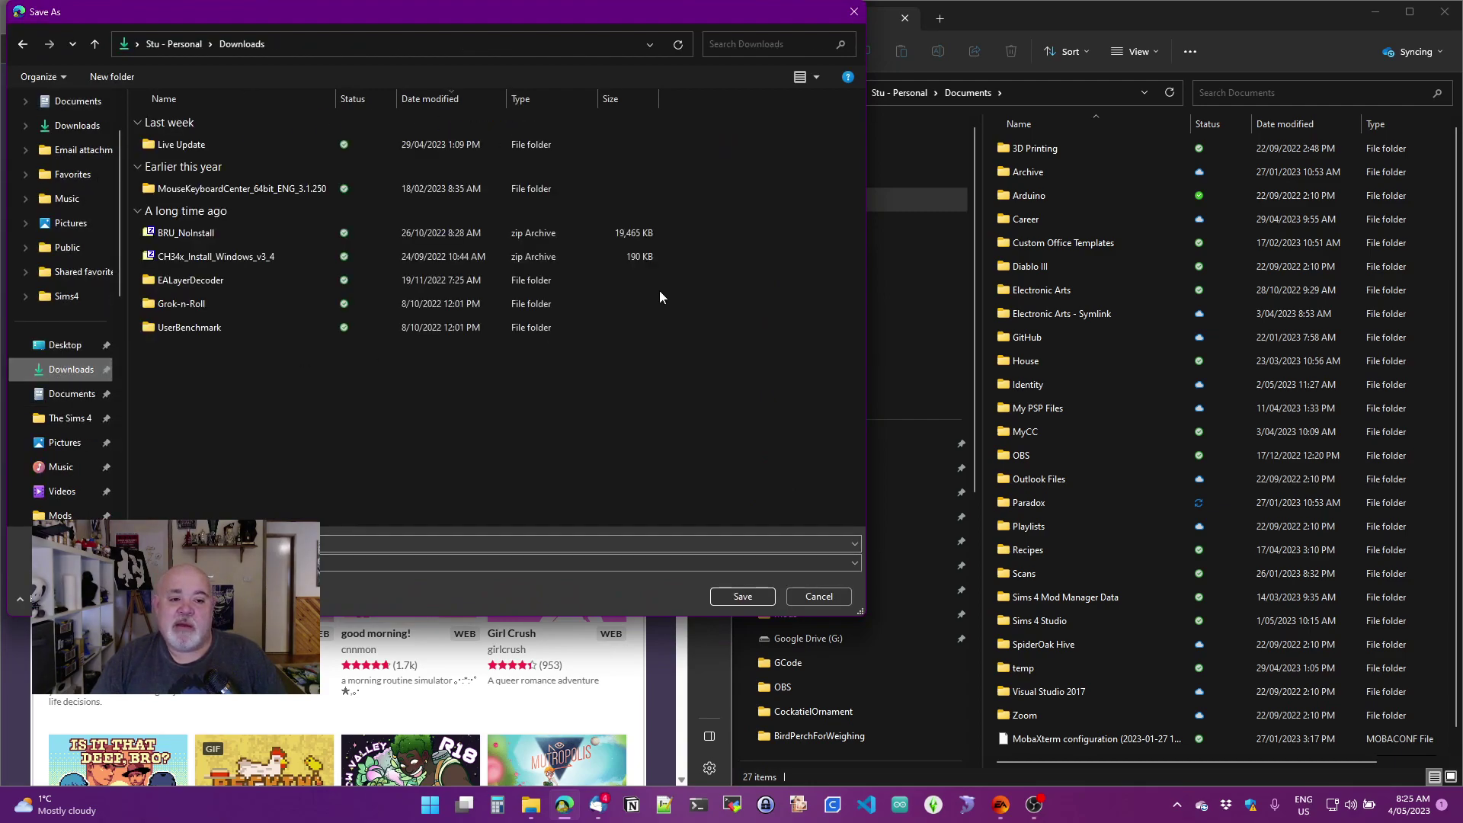
pyautogui.click(750, 598)
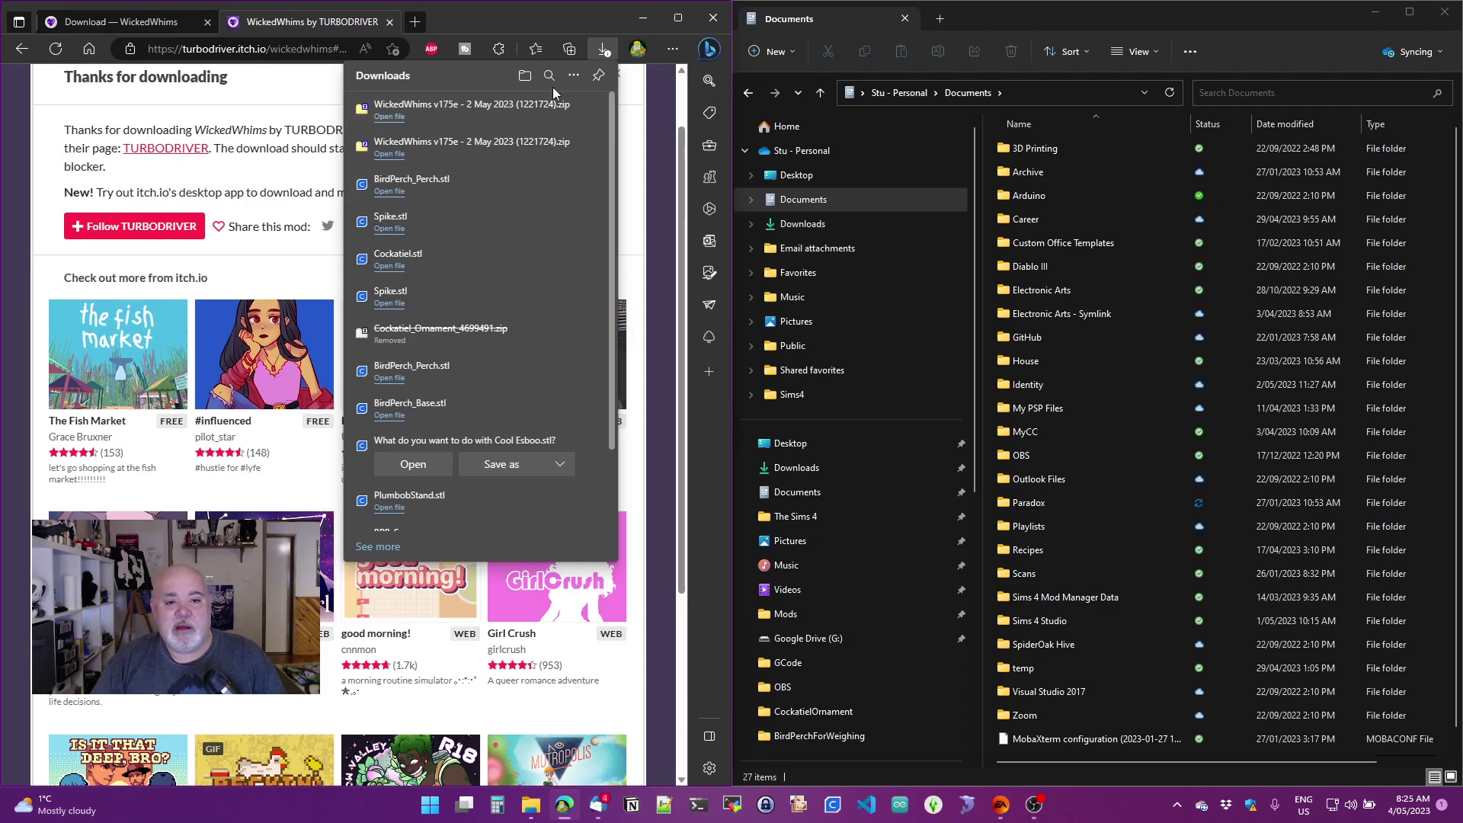
pyautogui.click(603, 48)
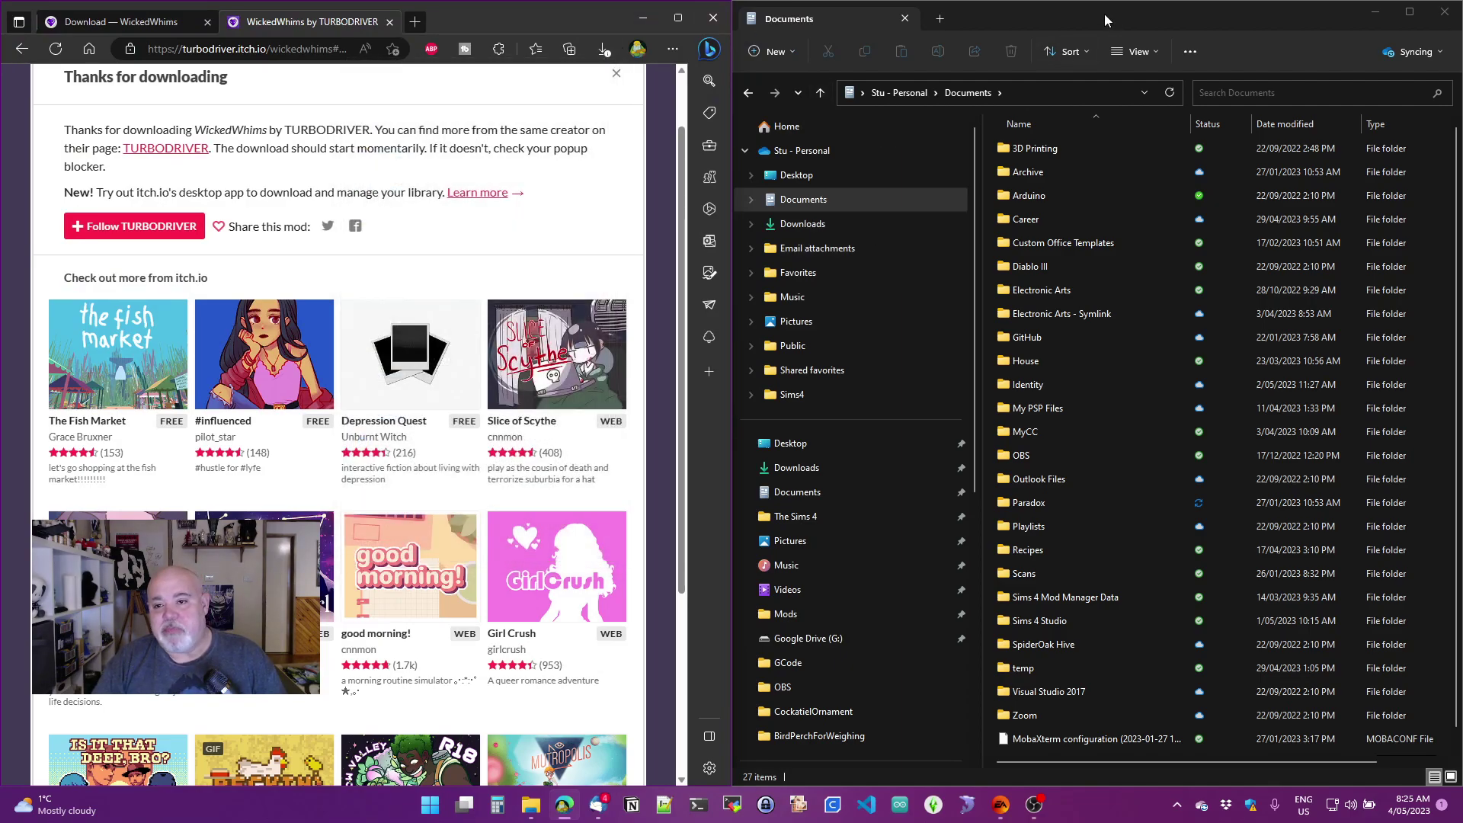
# Step: Open the WickedWhims zip from Downloads in 7-Zip, then shrink and reposition its window
pyautogui.click(1104, 13)
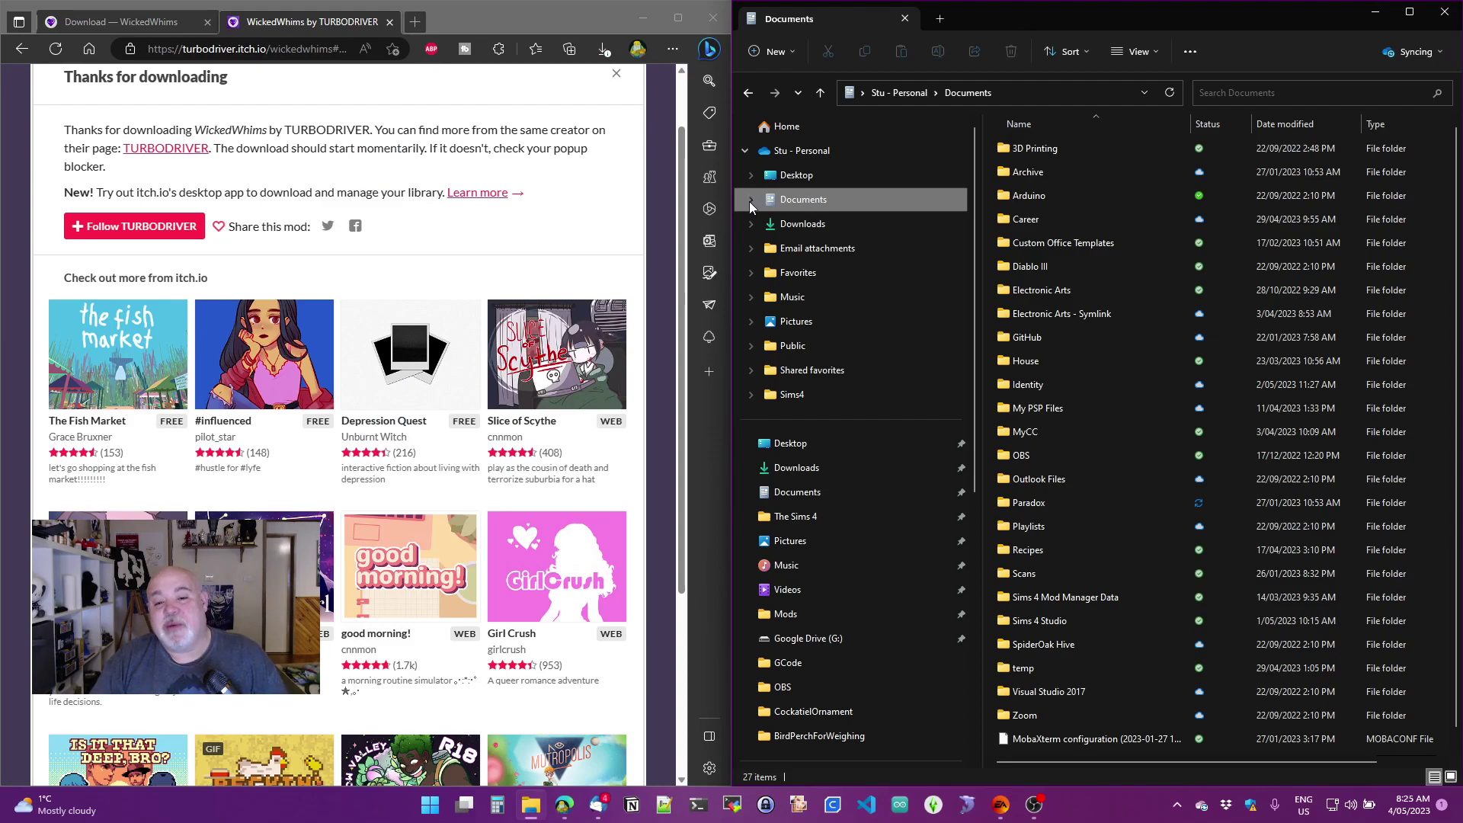
pyautogui.click(771, 228)
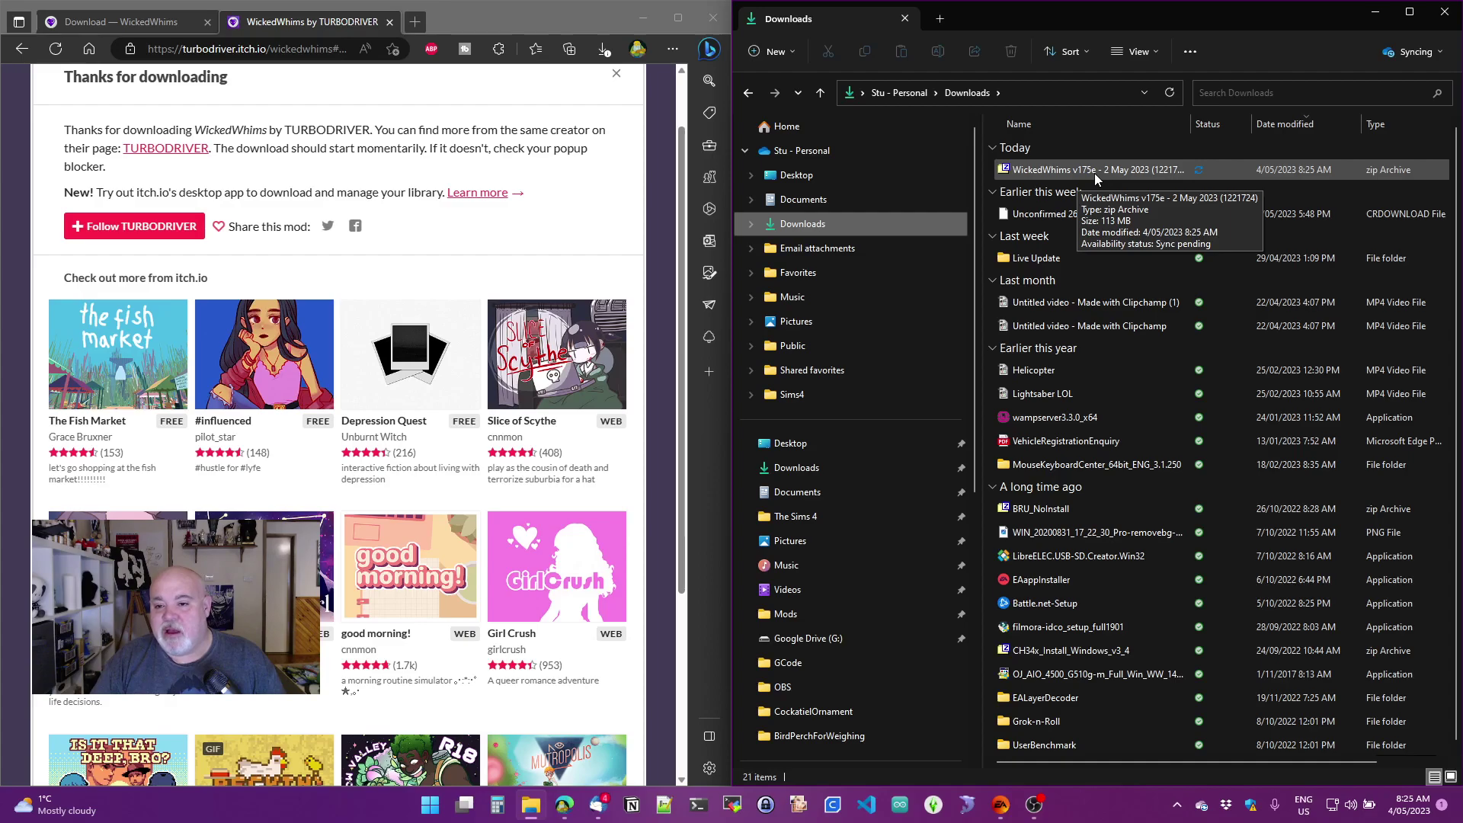
pyautogui.click(1096, 177)
pyautogui.doubleClick(1096, 171)
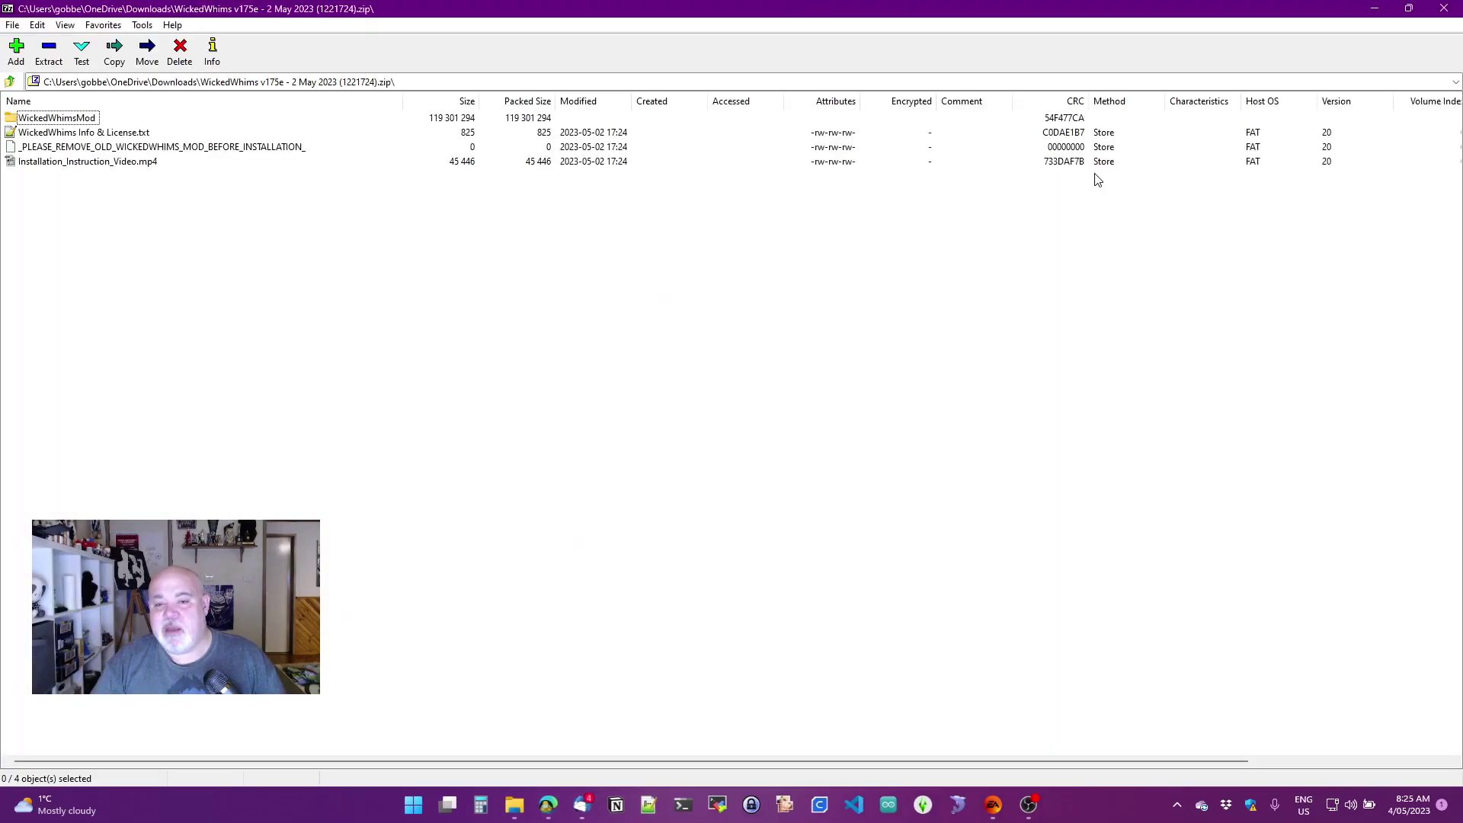
pyautogui.click(1410, 15)
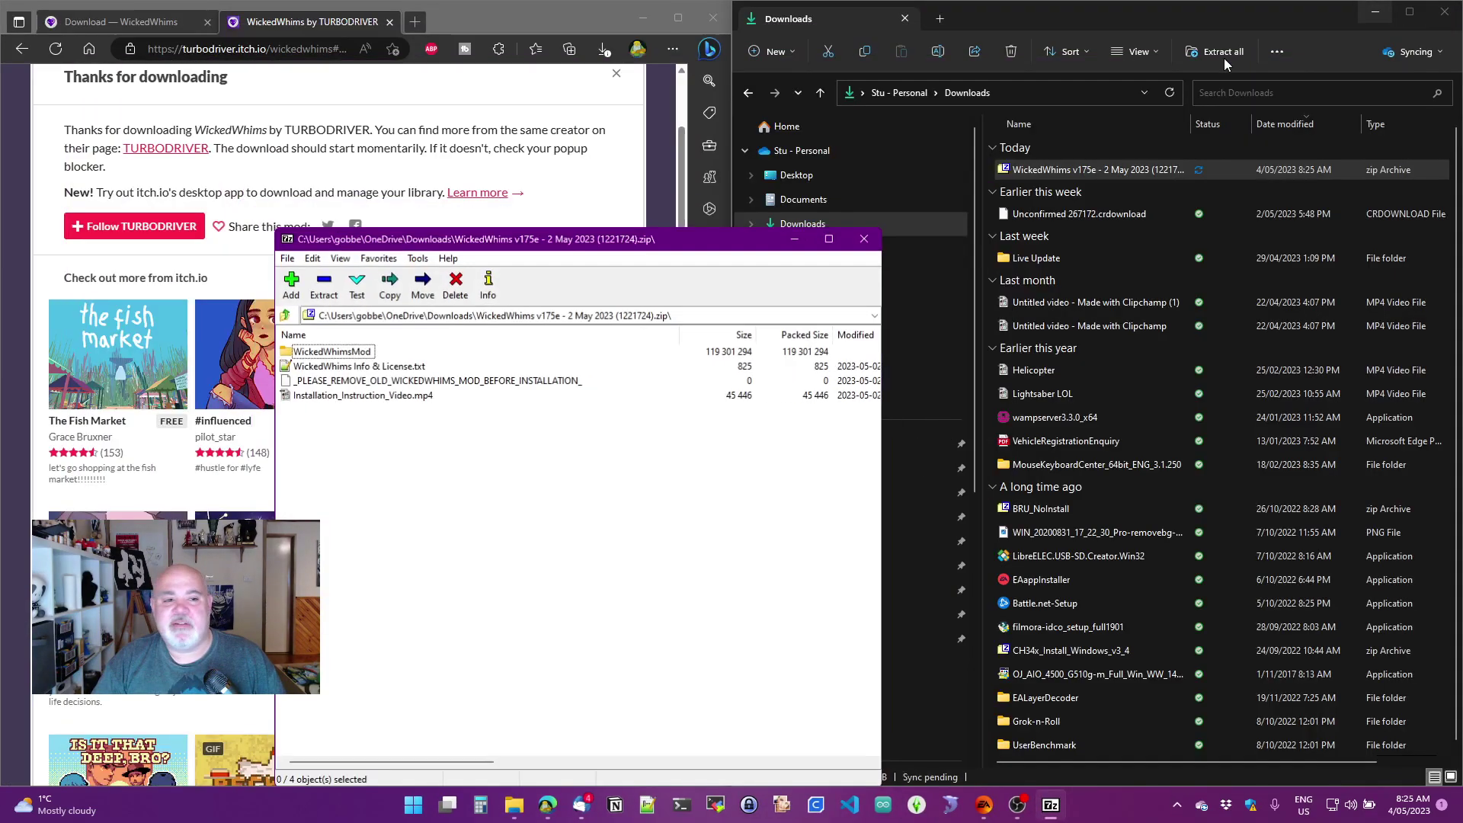
pyautogui.moveTo(686, 241); pyautogui.dragTo(480, 84)
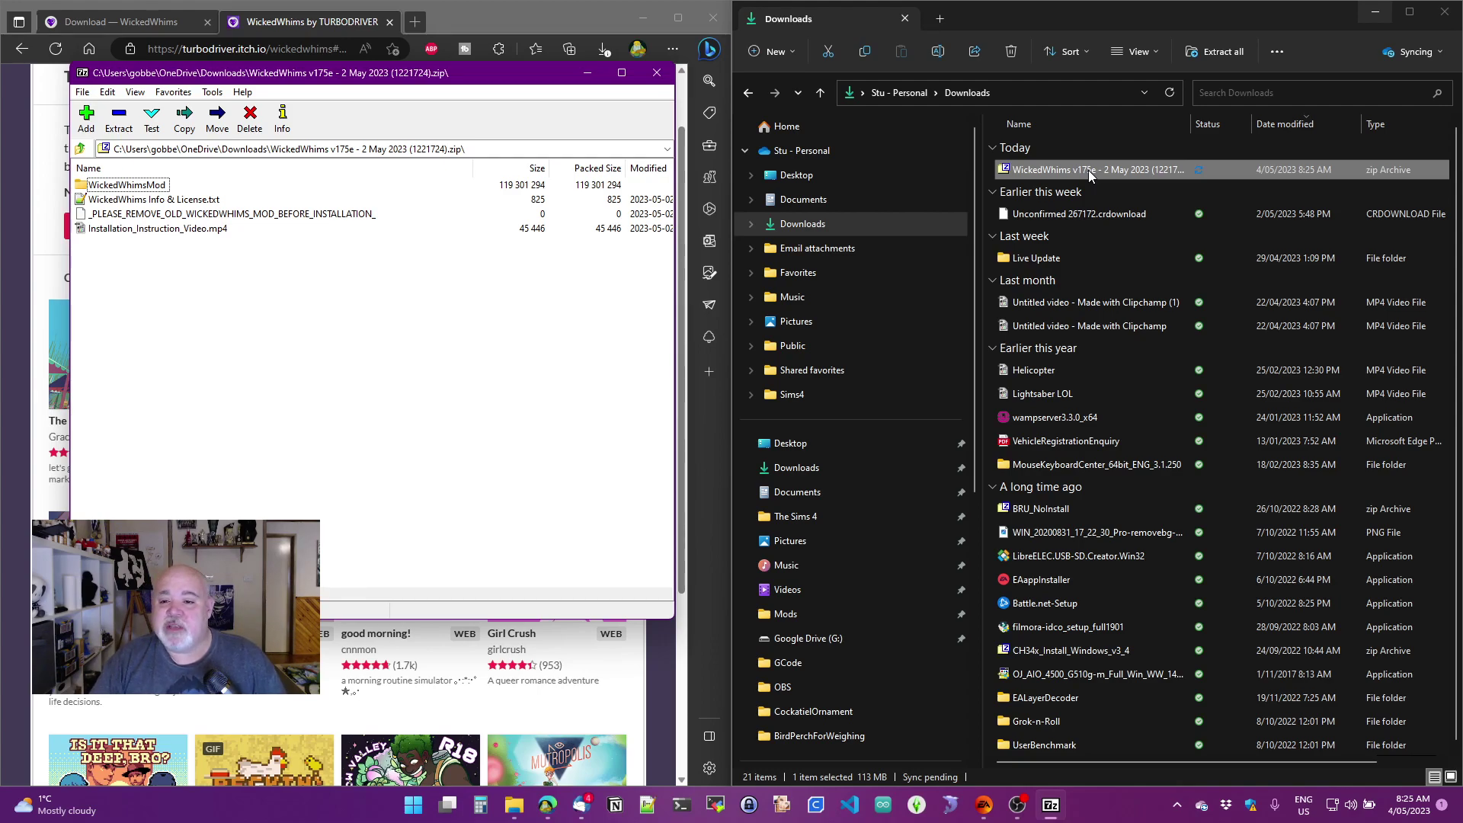
# Step: Expand Downloads in the navigation pane and select the WickedWhims v175e zip
pyautogui.click(750, 223)
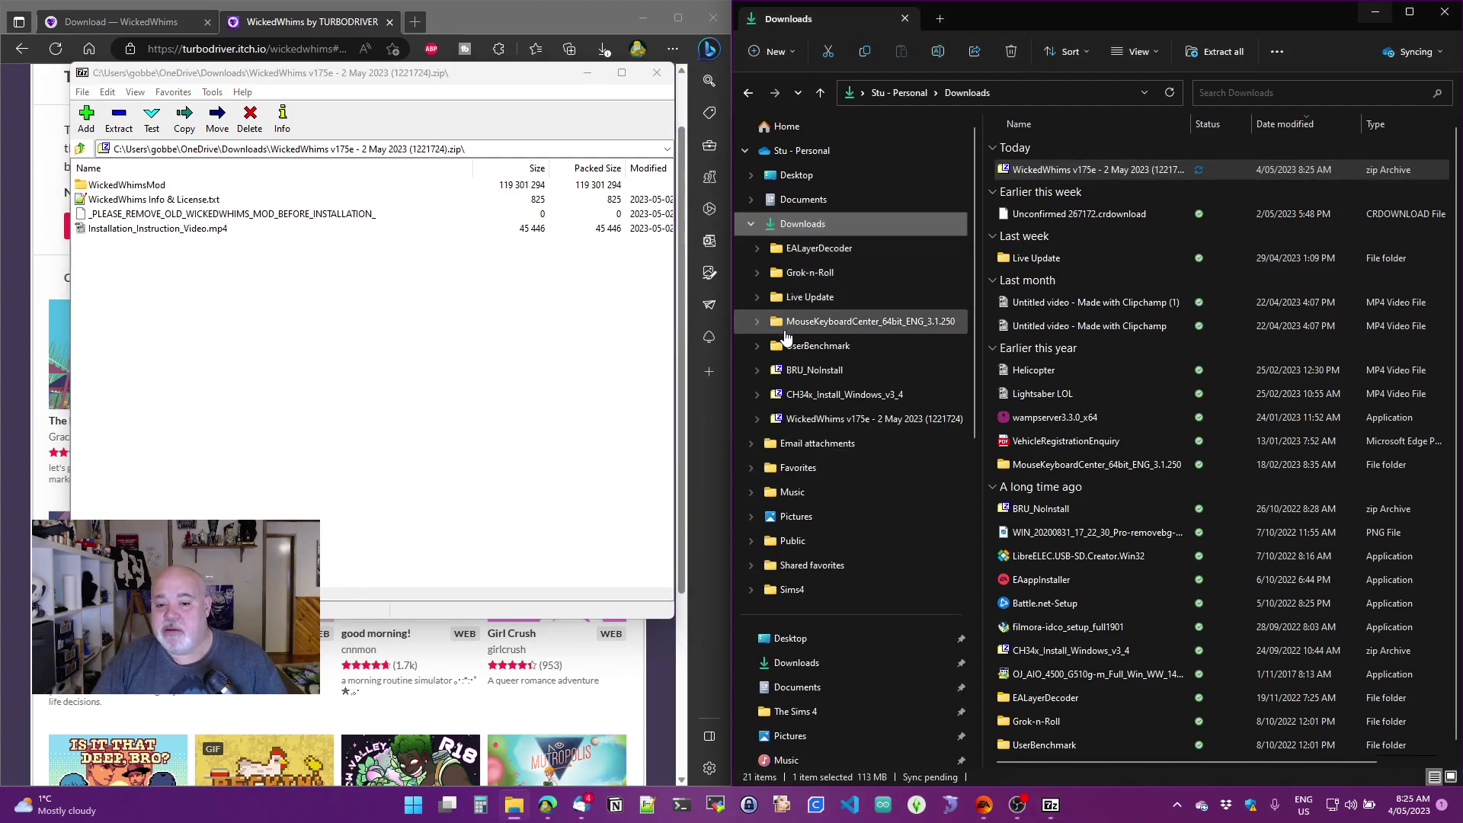
pyautogui.click(814, 419)
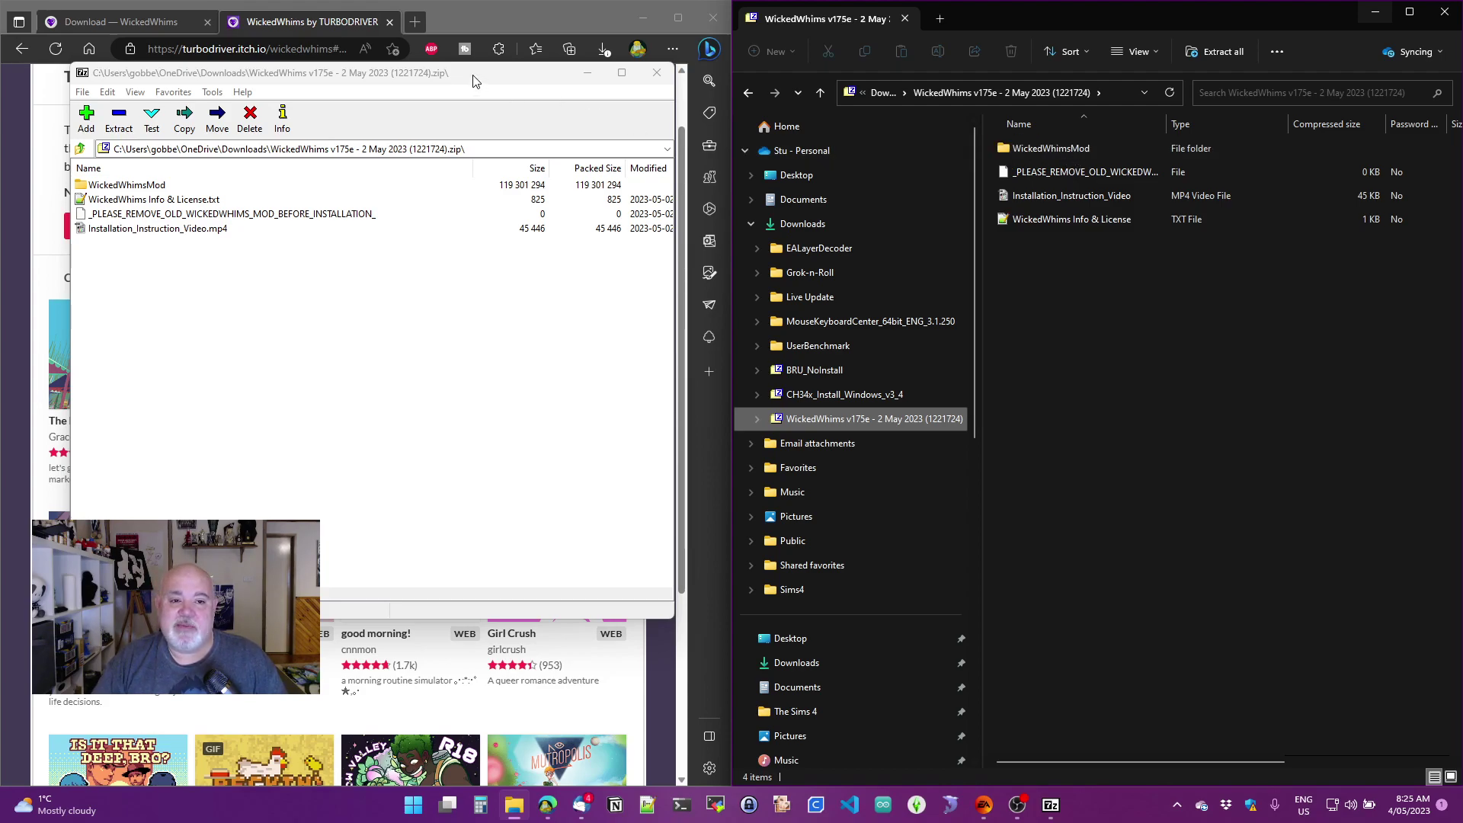
# Step: Review the zip's top-level entries: WickedWhimsMod, Info & License, remove-old notice, installation video
pyautogui.moveTo(472, 80); pyautogui.dragTo(836, 132)
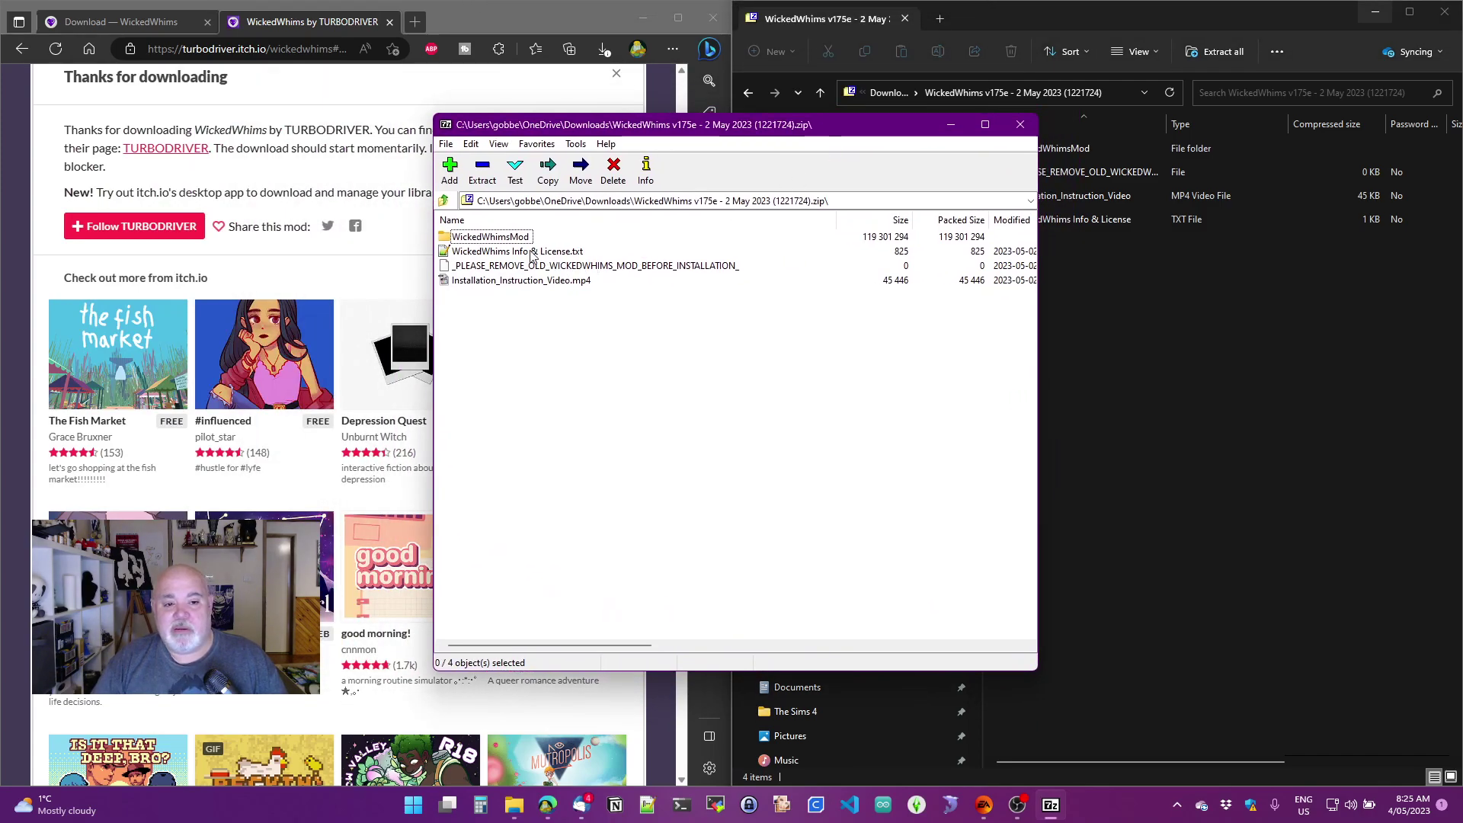
pyautogui.click(480, 238)
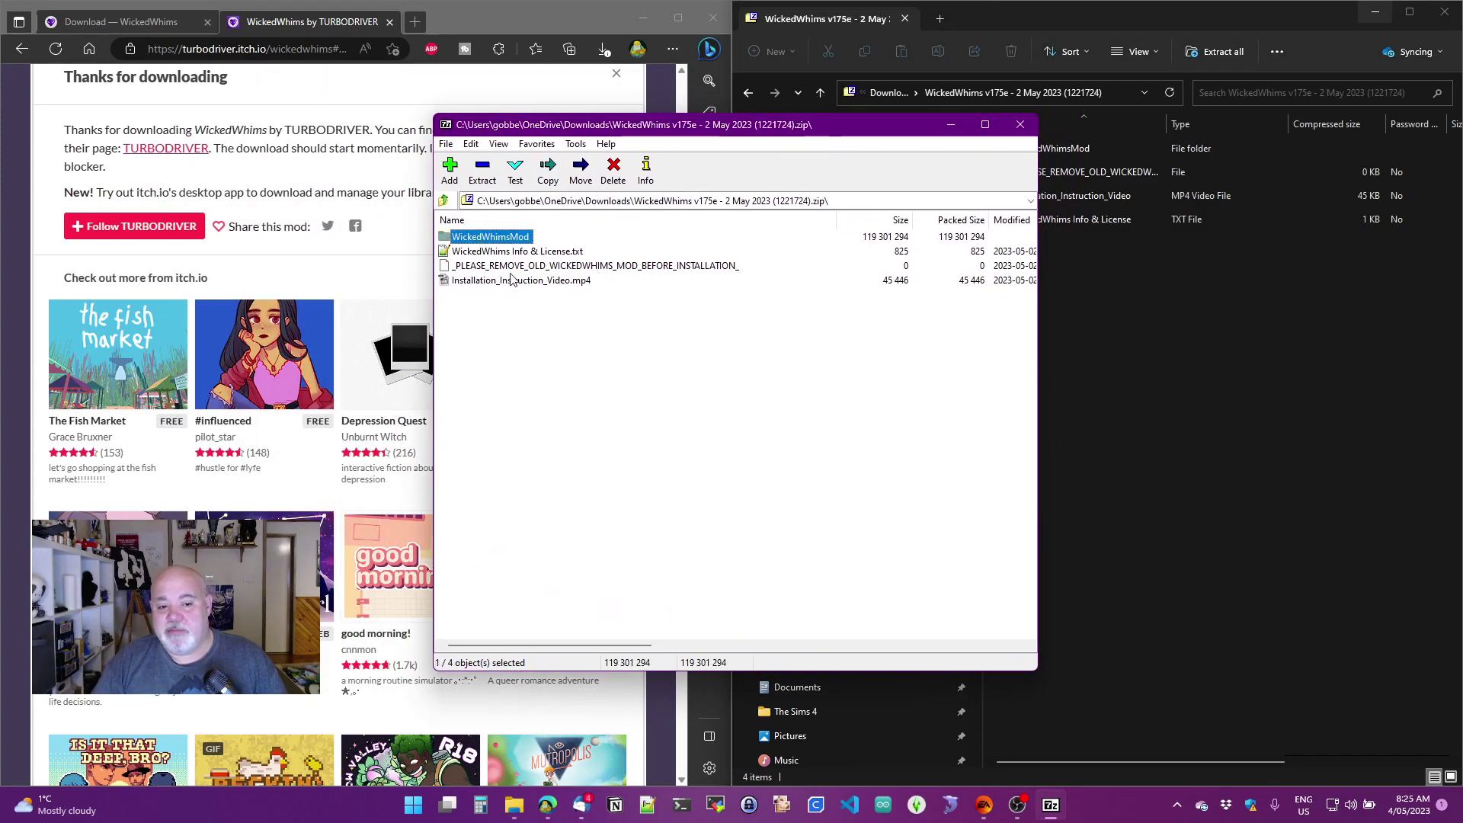
pyautogui.click(519, 253)
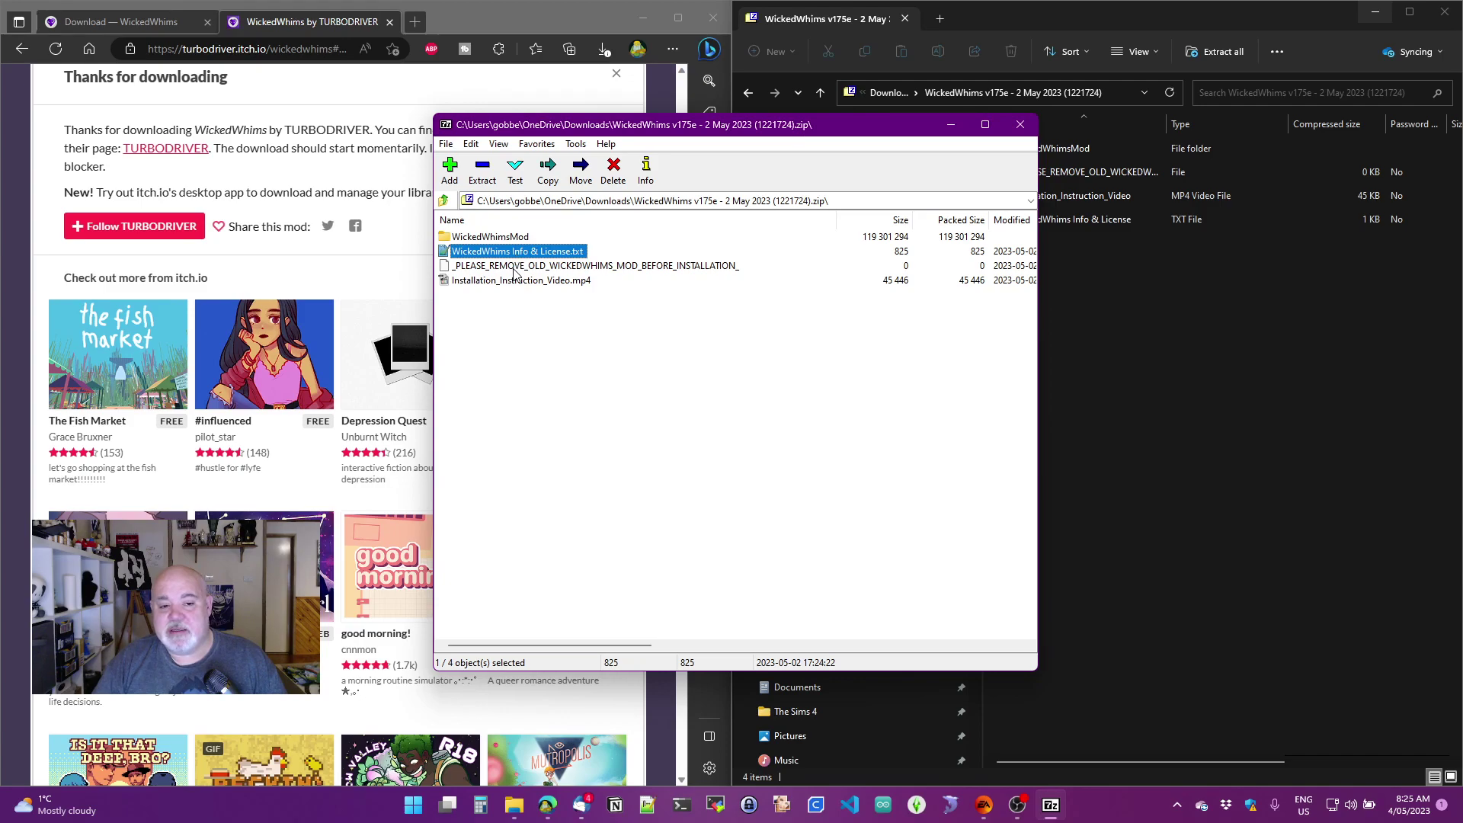
pyautogui.click(515, 267)
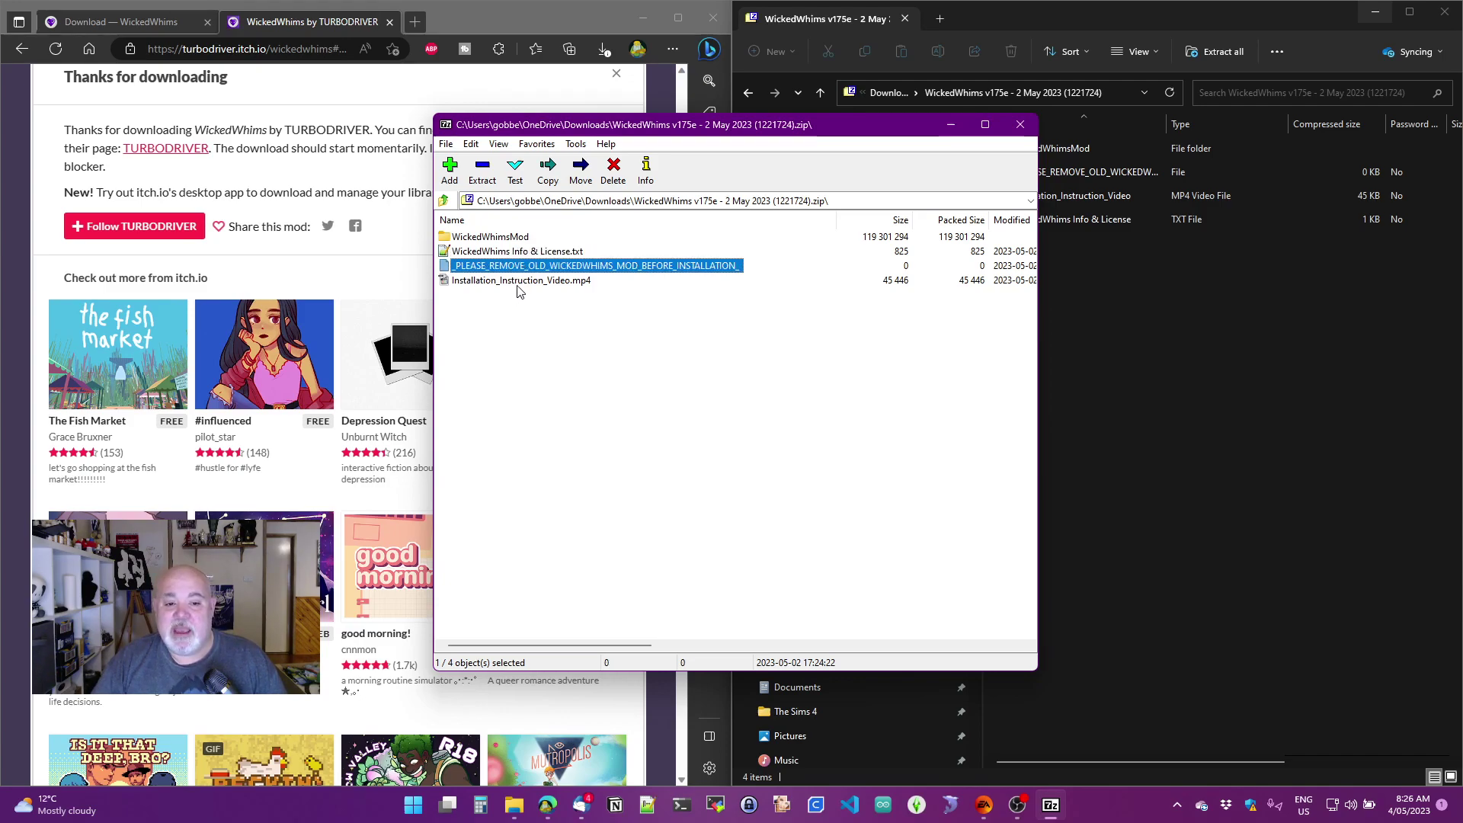
pyautogui.click(518, 284)
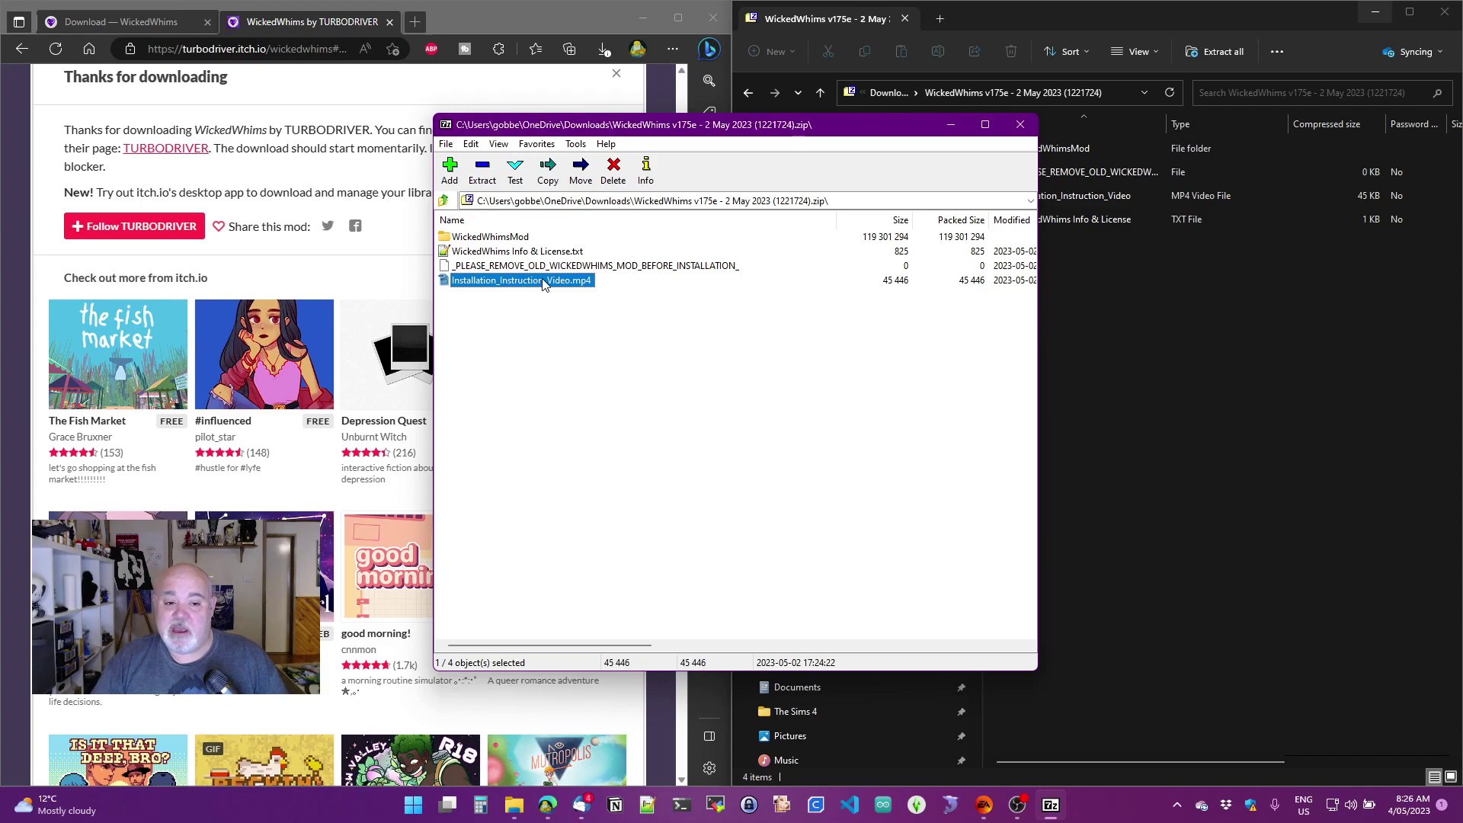
pyautogui.click(508, 239)
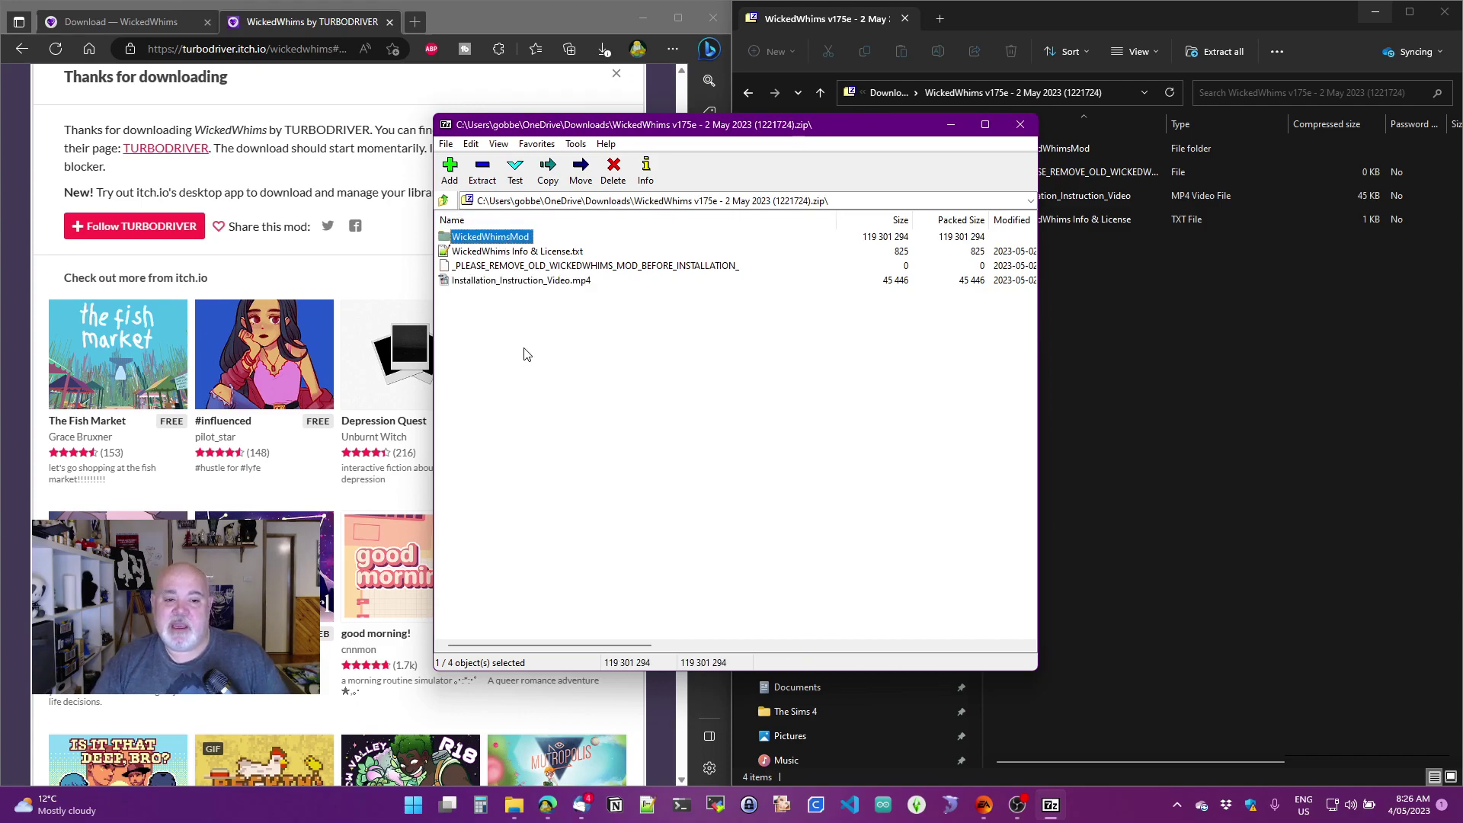
# Step: Check that WickedWhimsMod holds the Scripts .ts4script and Tuning .package files, then go back up
pyautogui.doubleClick(477, 239)
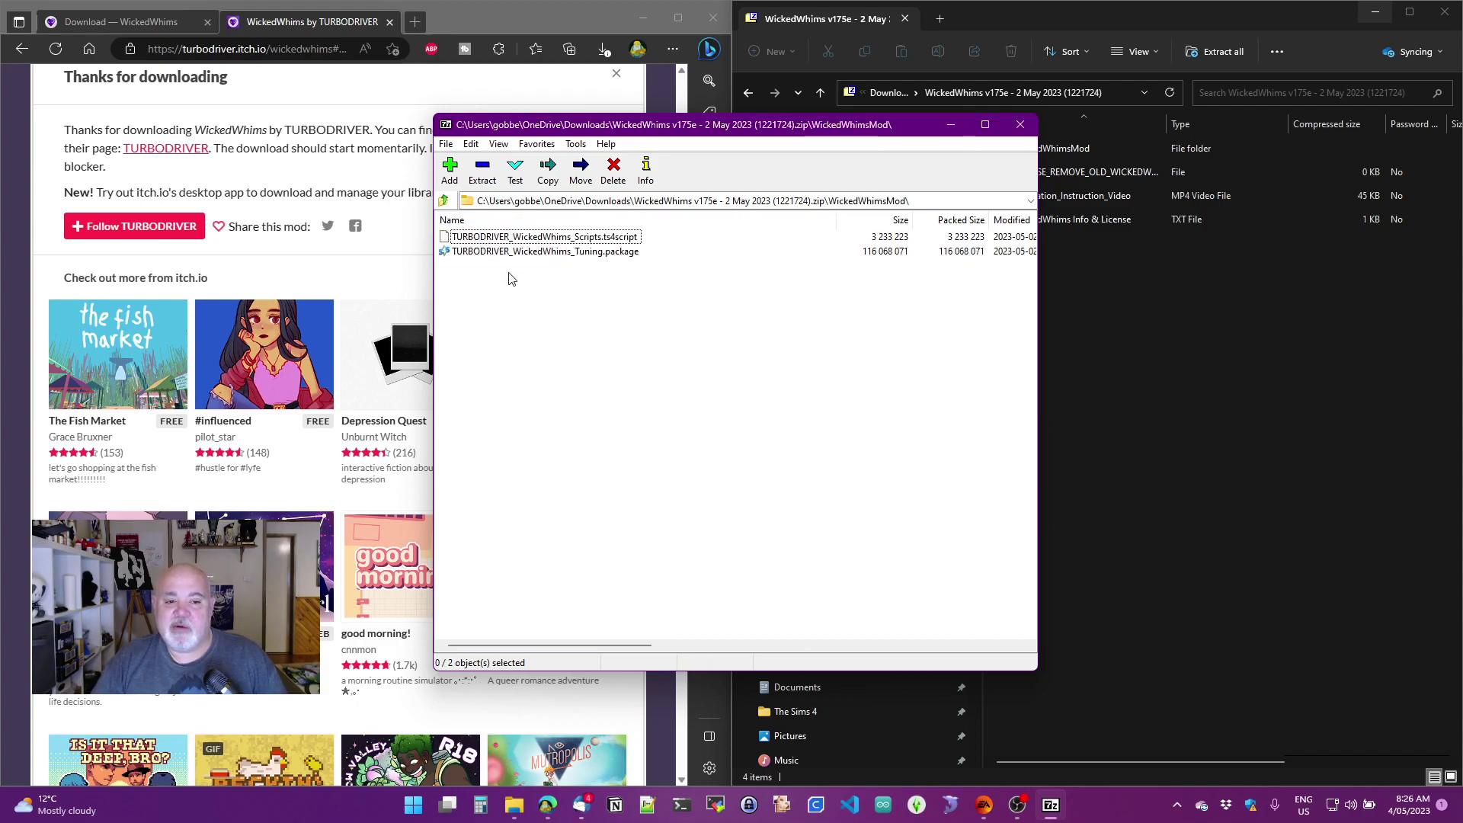
pyautogui.click(637, 238)
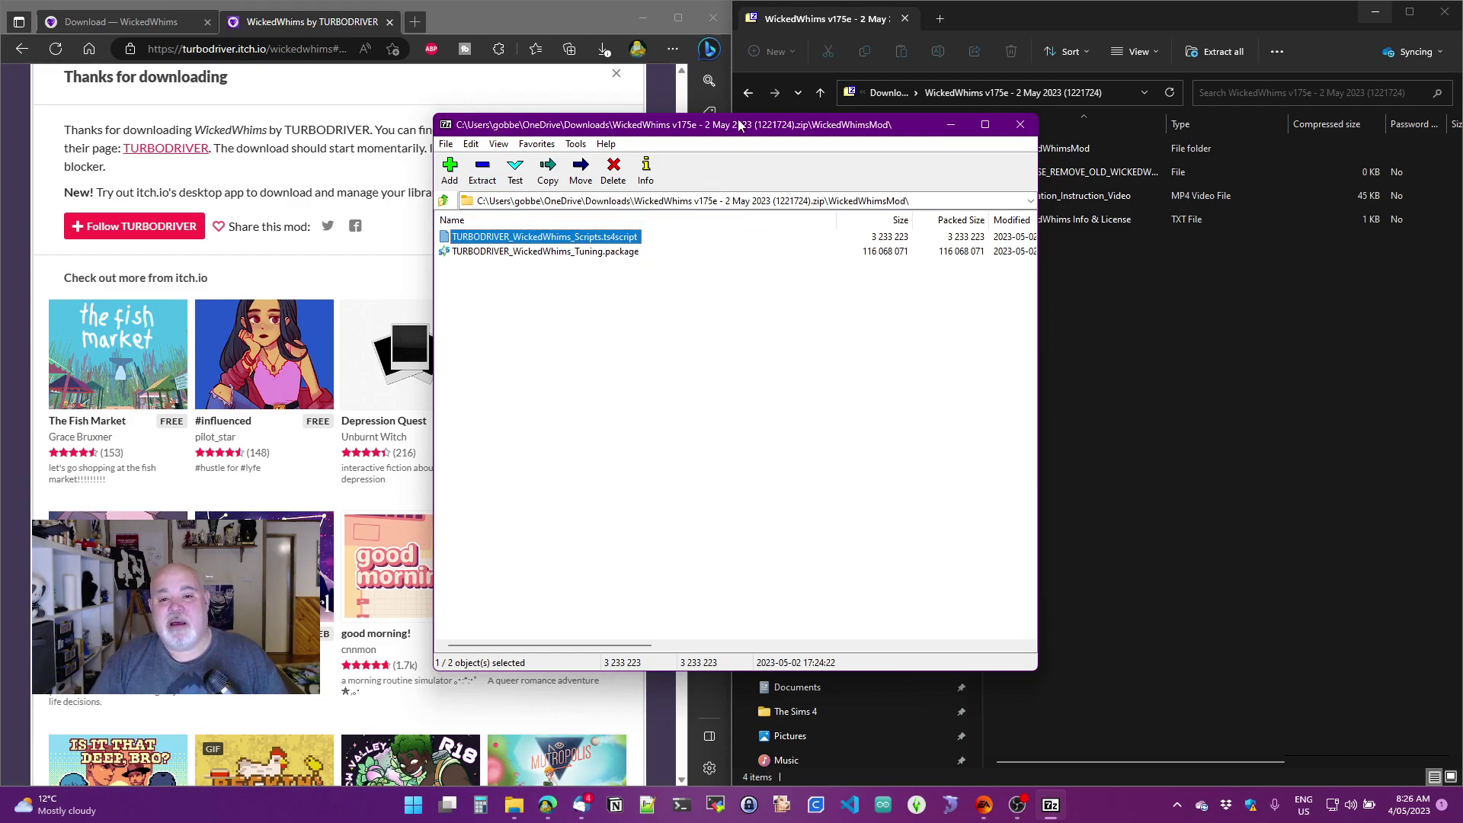
pyautogui.click(444, 200)
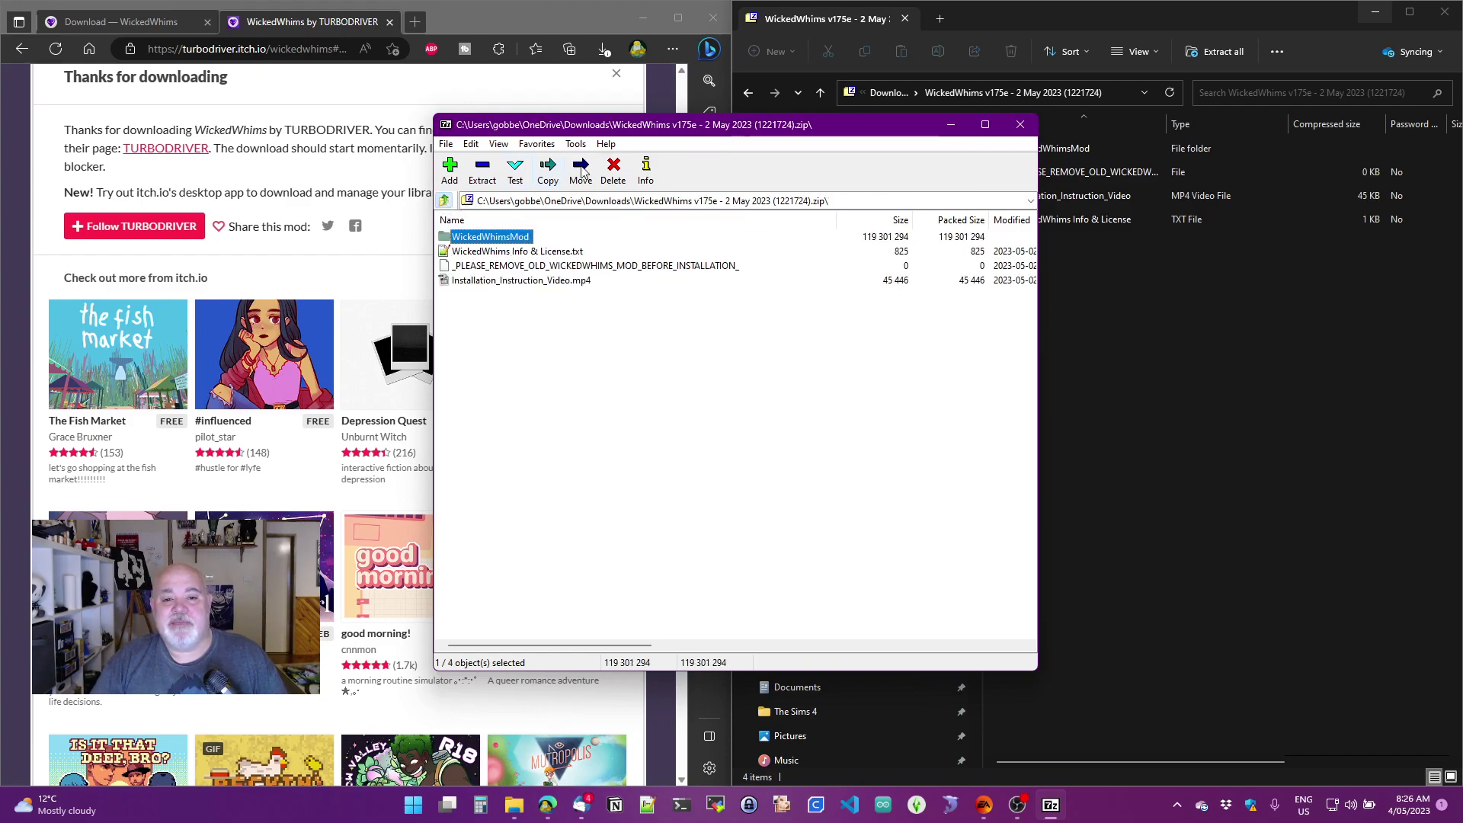
# Step: Navigate Explorer to Documents\Electronic Arts\The Sims 4\Mods
pyautogui.moveTo(699, 128); pyautogui.dragTo(345, 93)
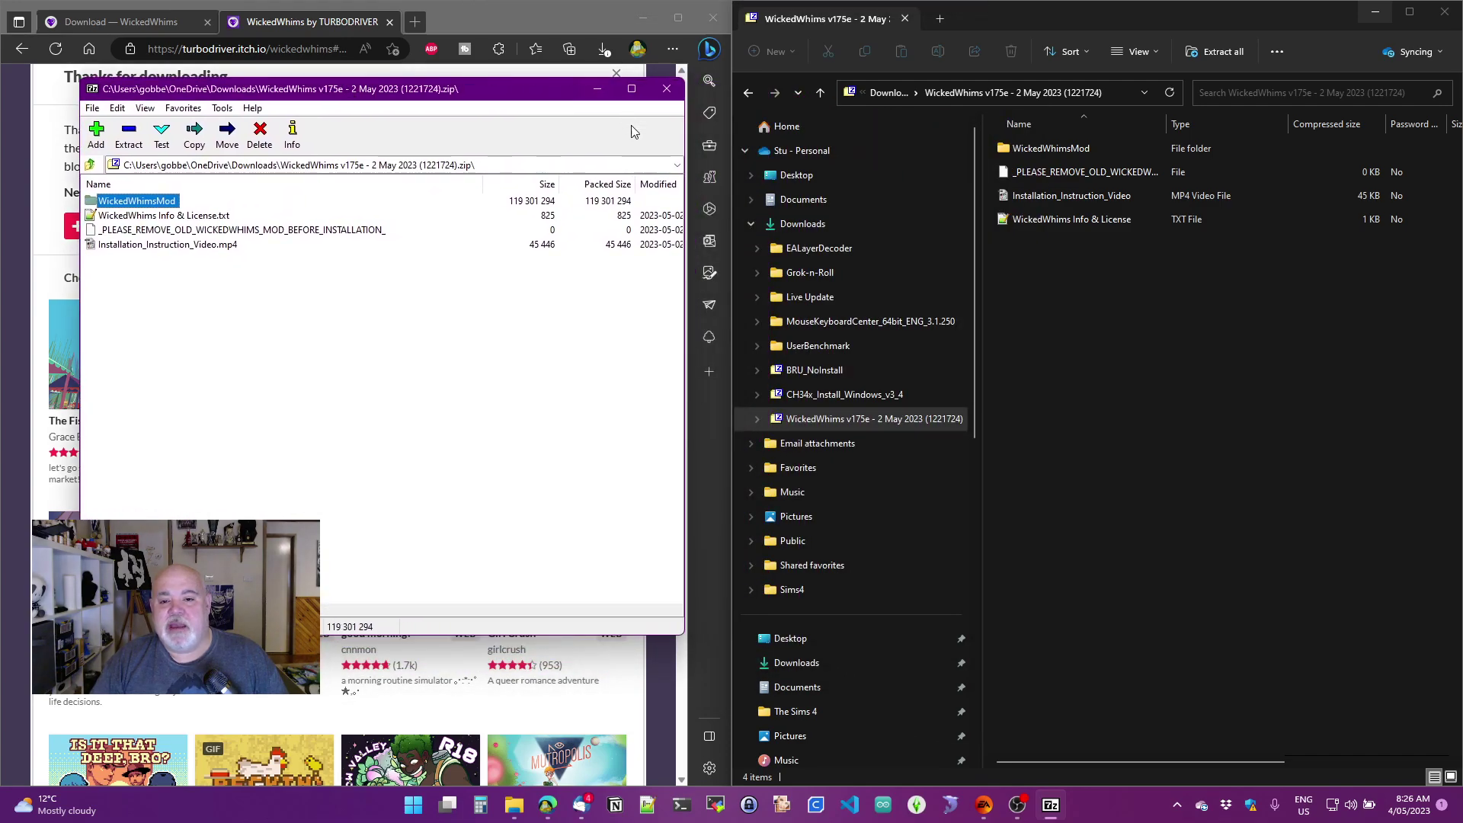
pyautogui.click(802, 202)
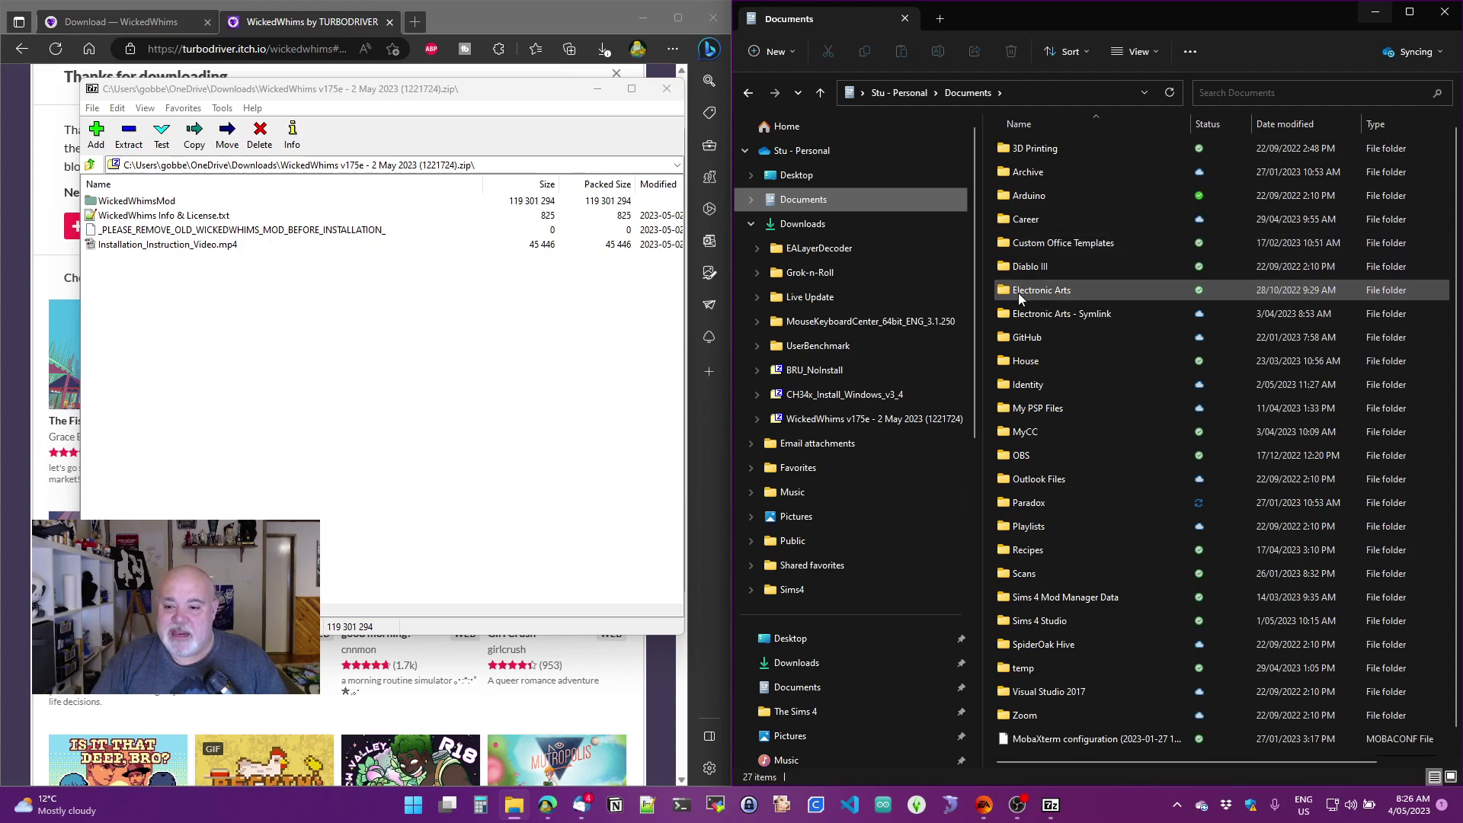
pyautogui.doubleClick(1039, 290)
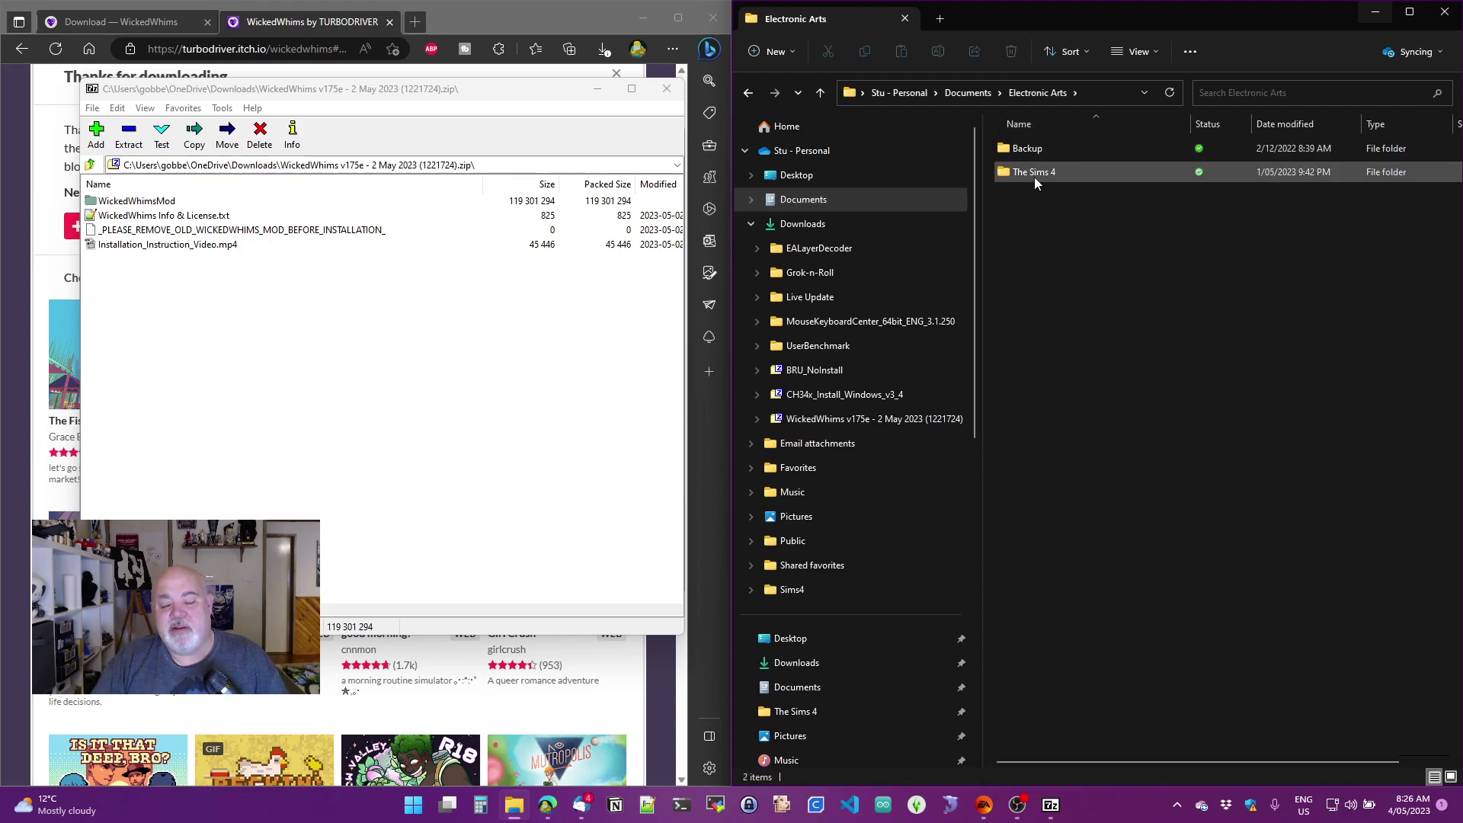
pyautogui.click(1035, 177)
pyautogui.doubleClick(1035, 177)
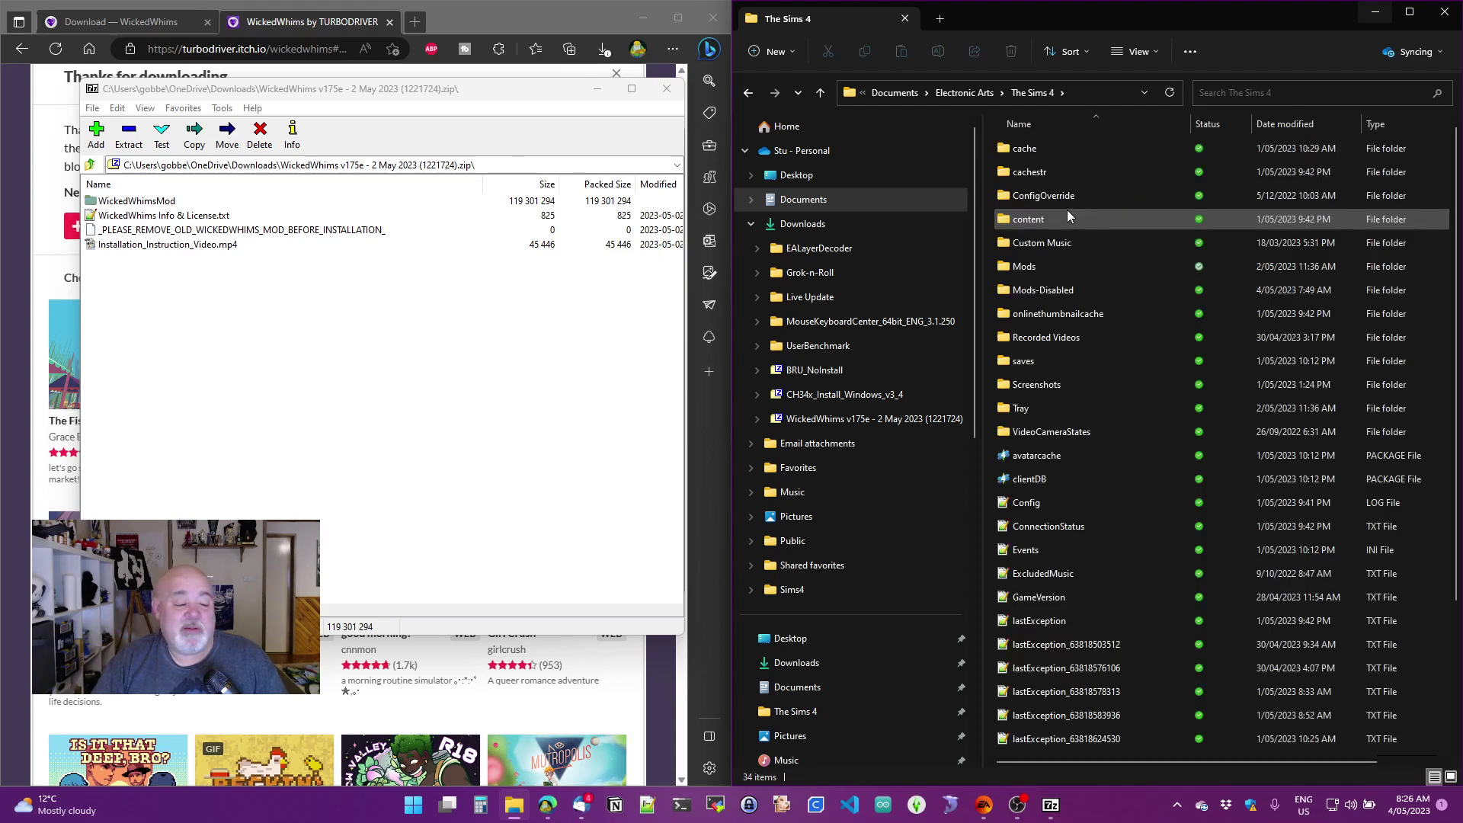
pyautogui.doubleClick(1025, 268)
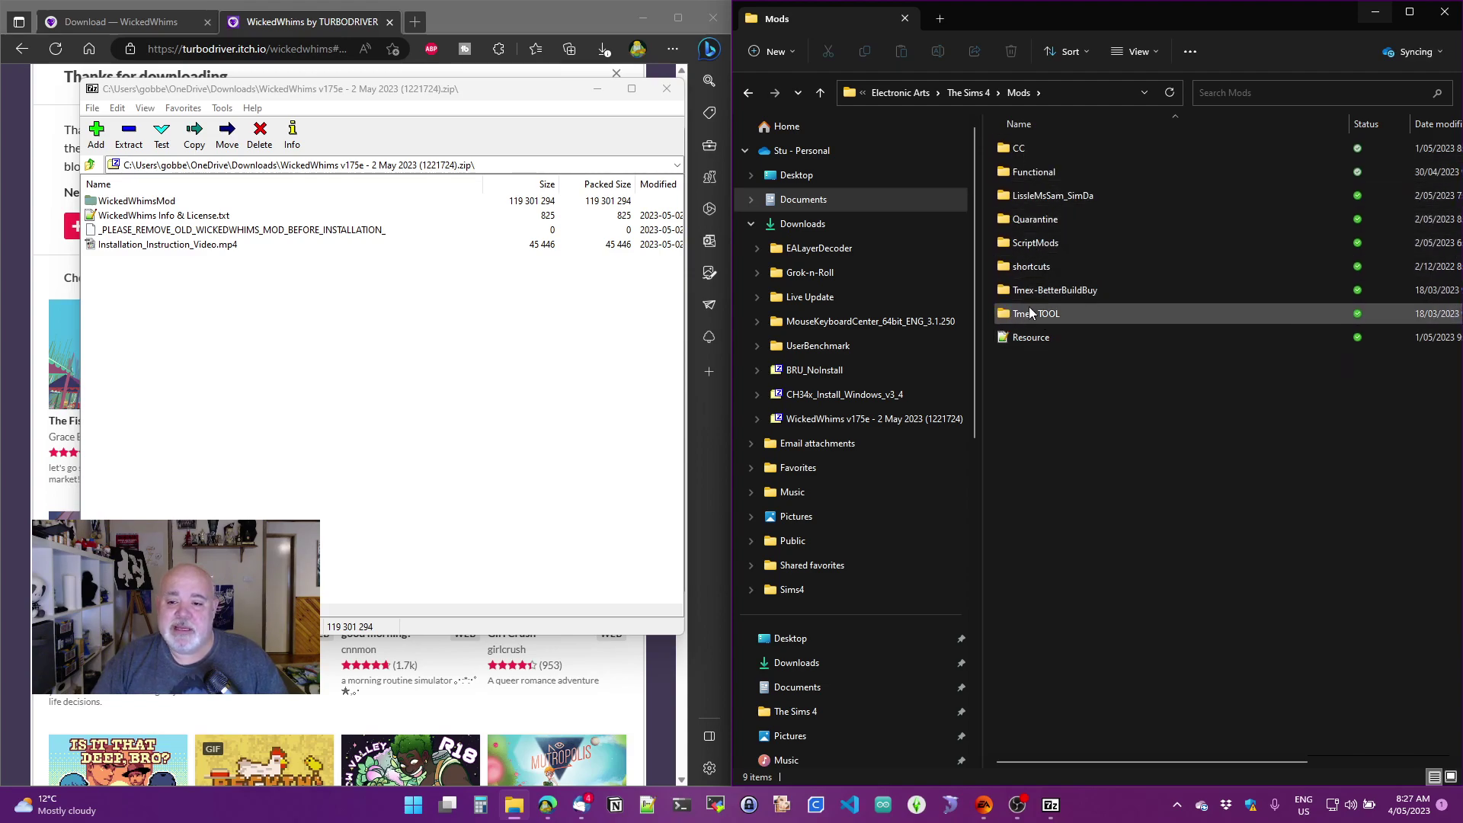
pyautogui.moveTo(1032, 147)
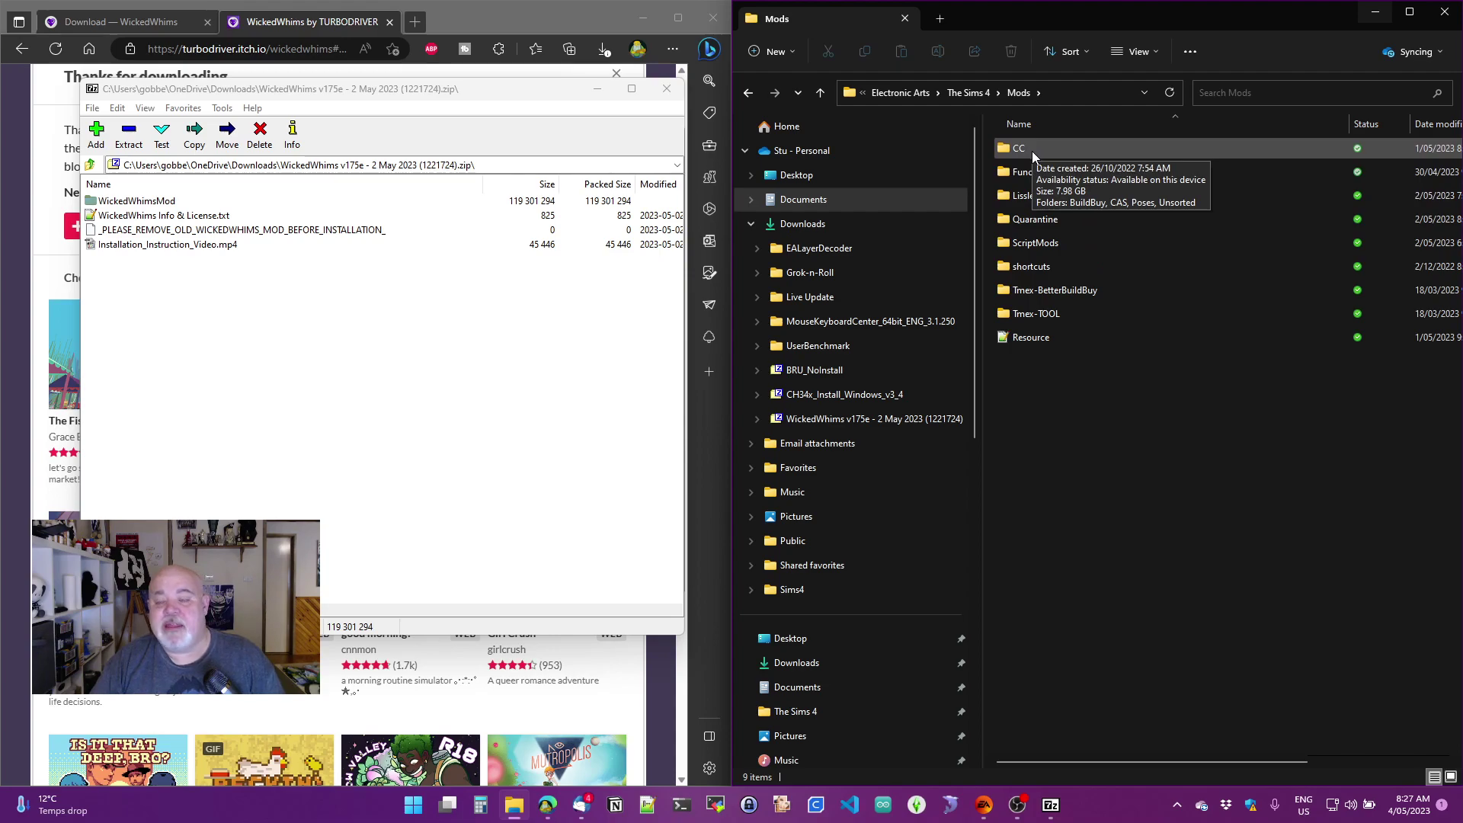
# Step: Drag the WickedWhimsMod folder from 7-Zip into the Sims 4 Mods folder
pyautogui.click(131, 202)
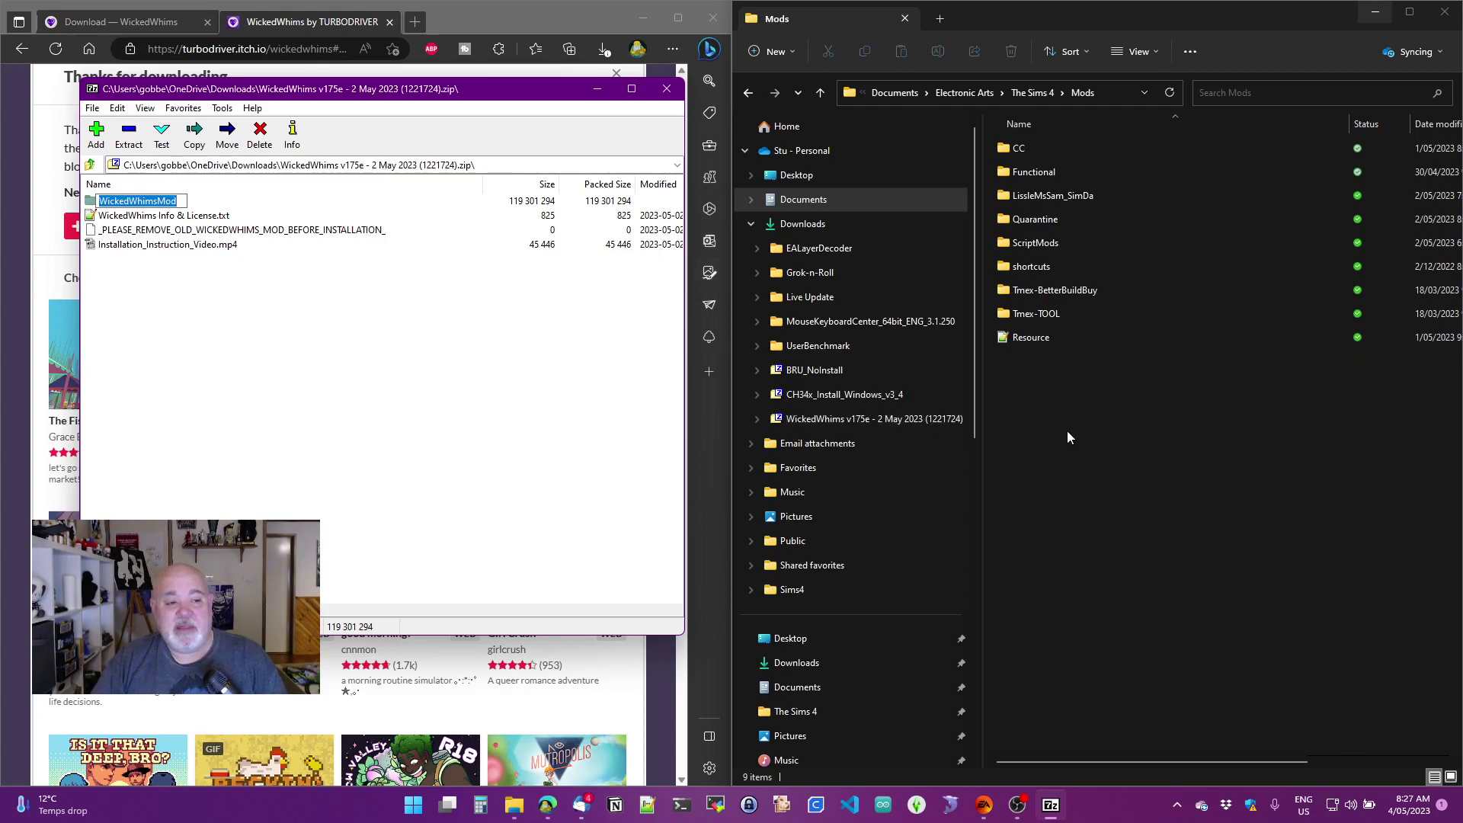
pyautogui.click(89, 207)
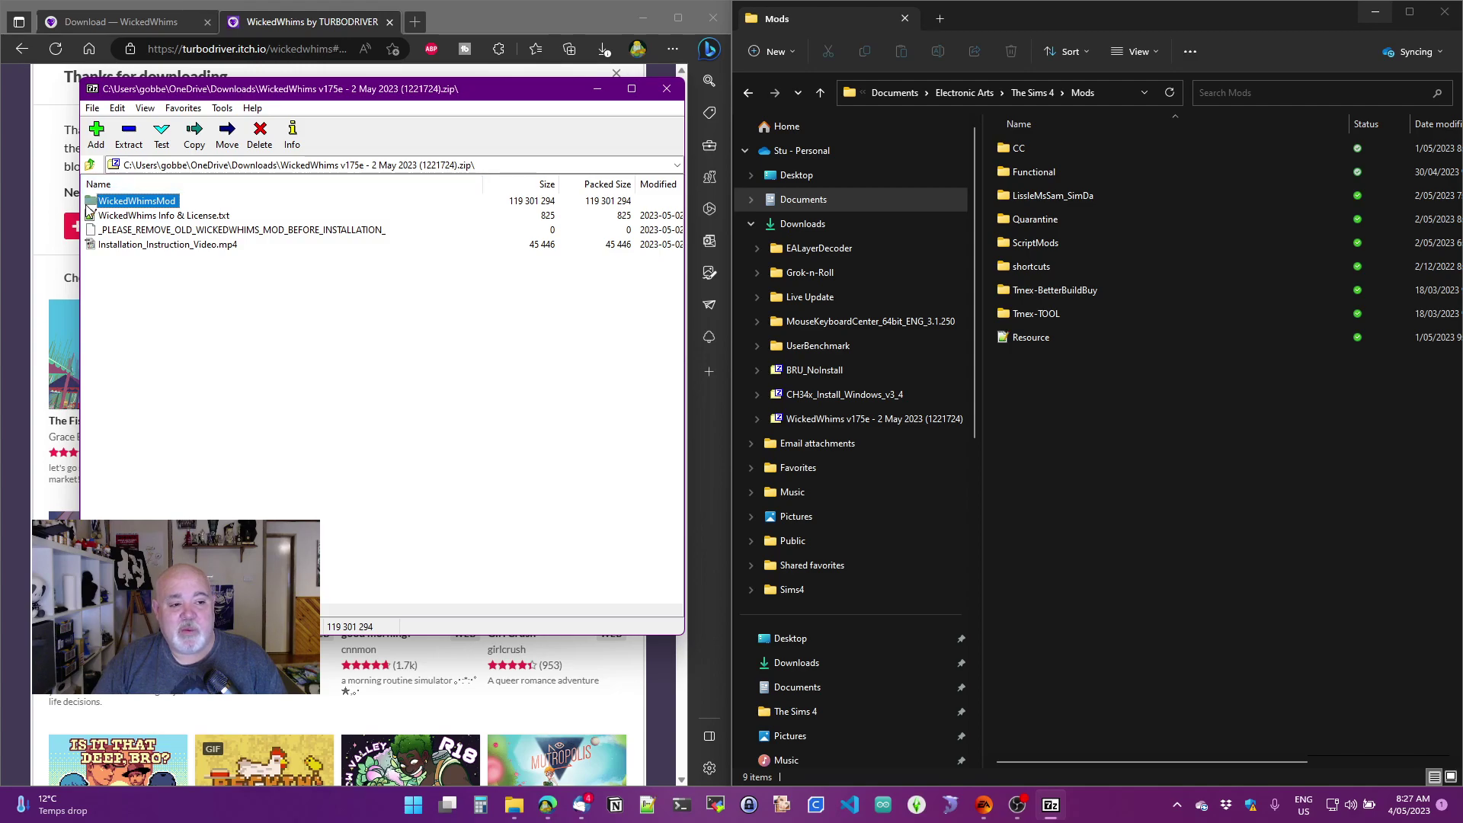
pyautogui.moveTo(93, 208); pyautogui.dragTo(1092, 412)
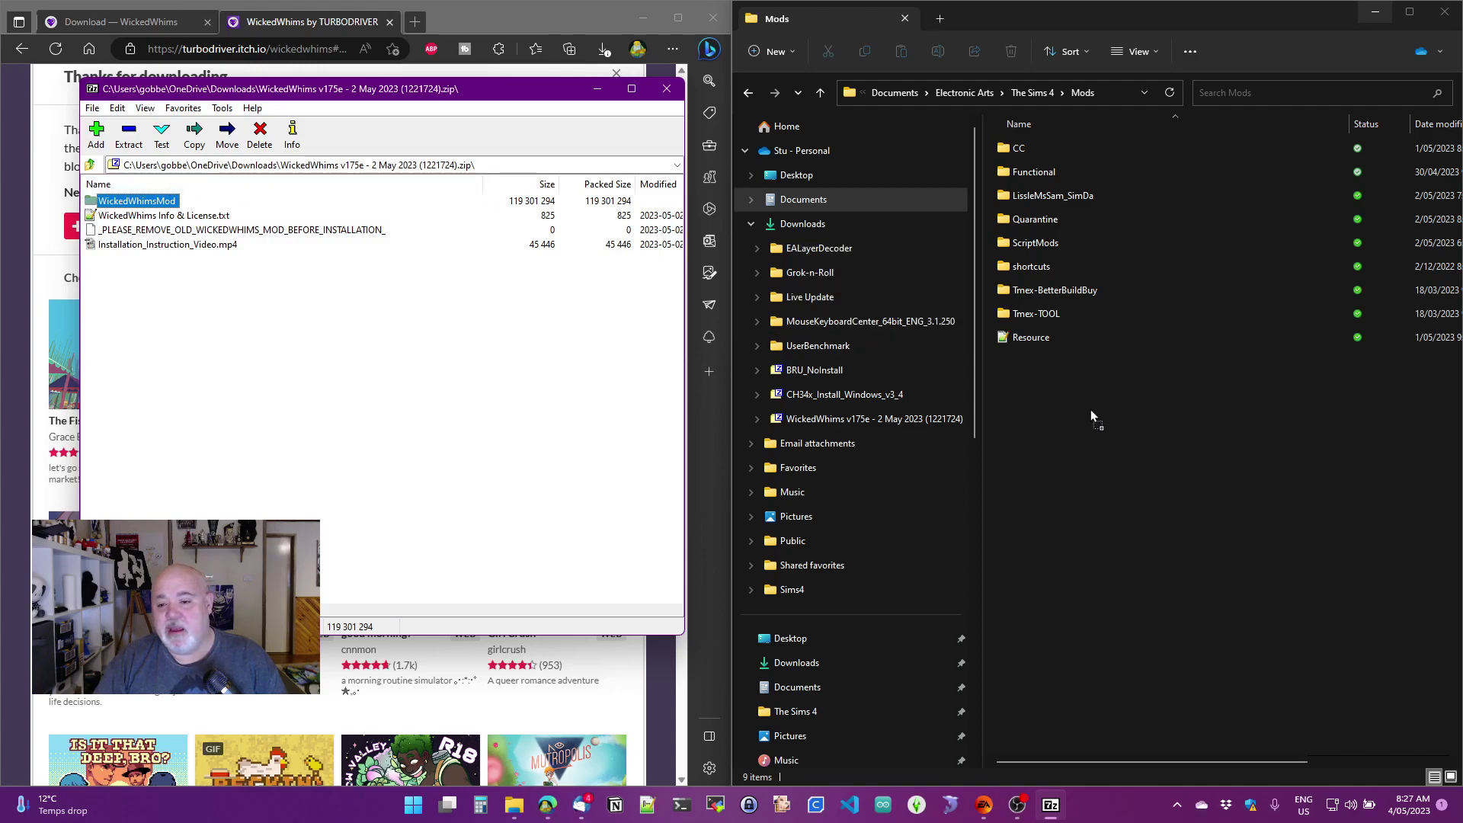
pyautogui.click(1128, 449)
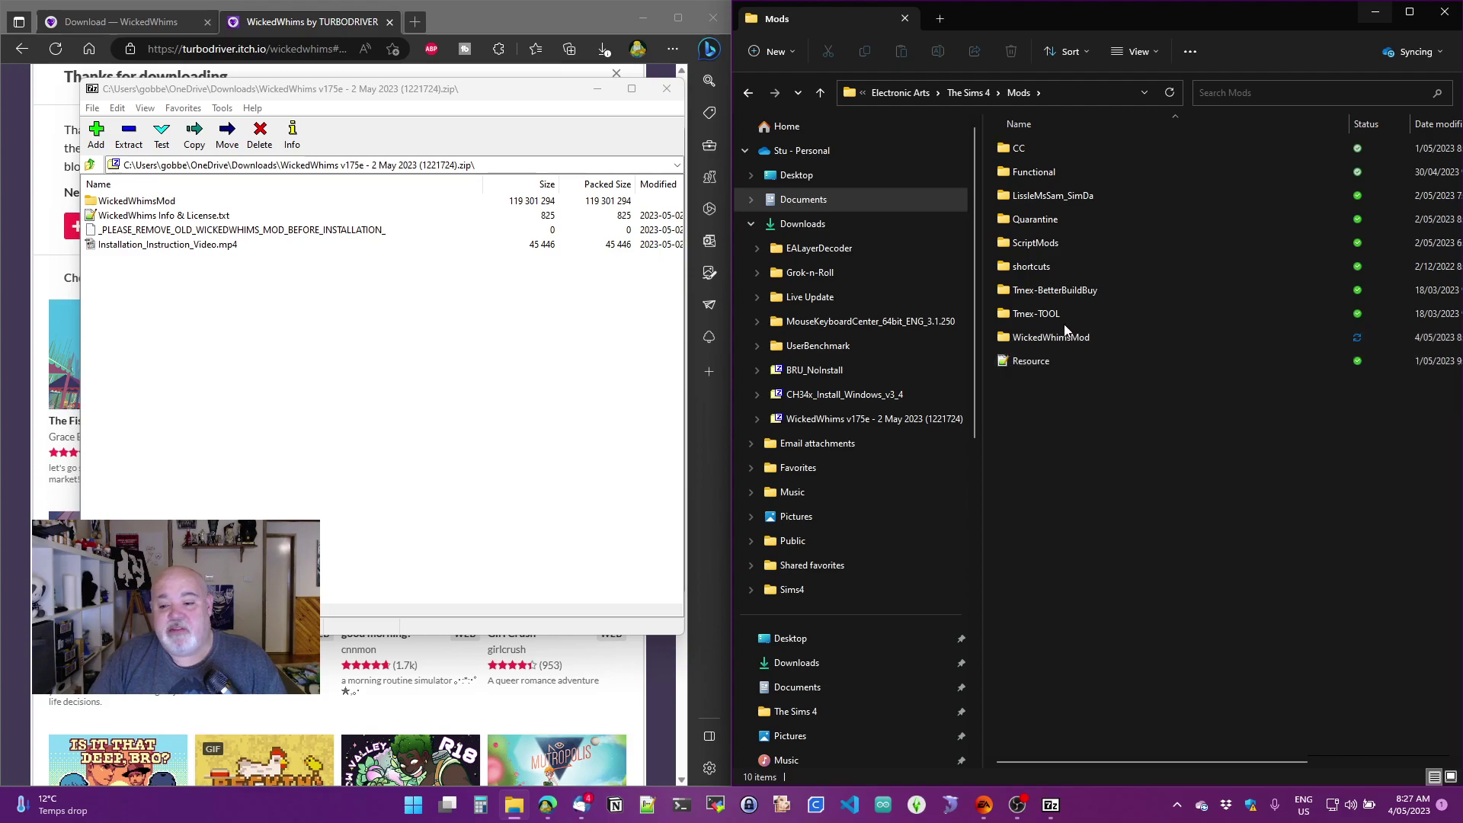
pyautogui.doubleClick(1065, 344)
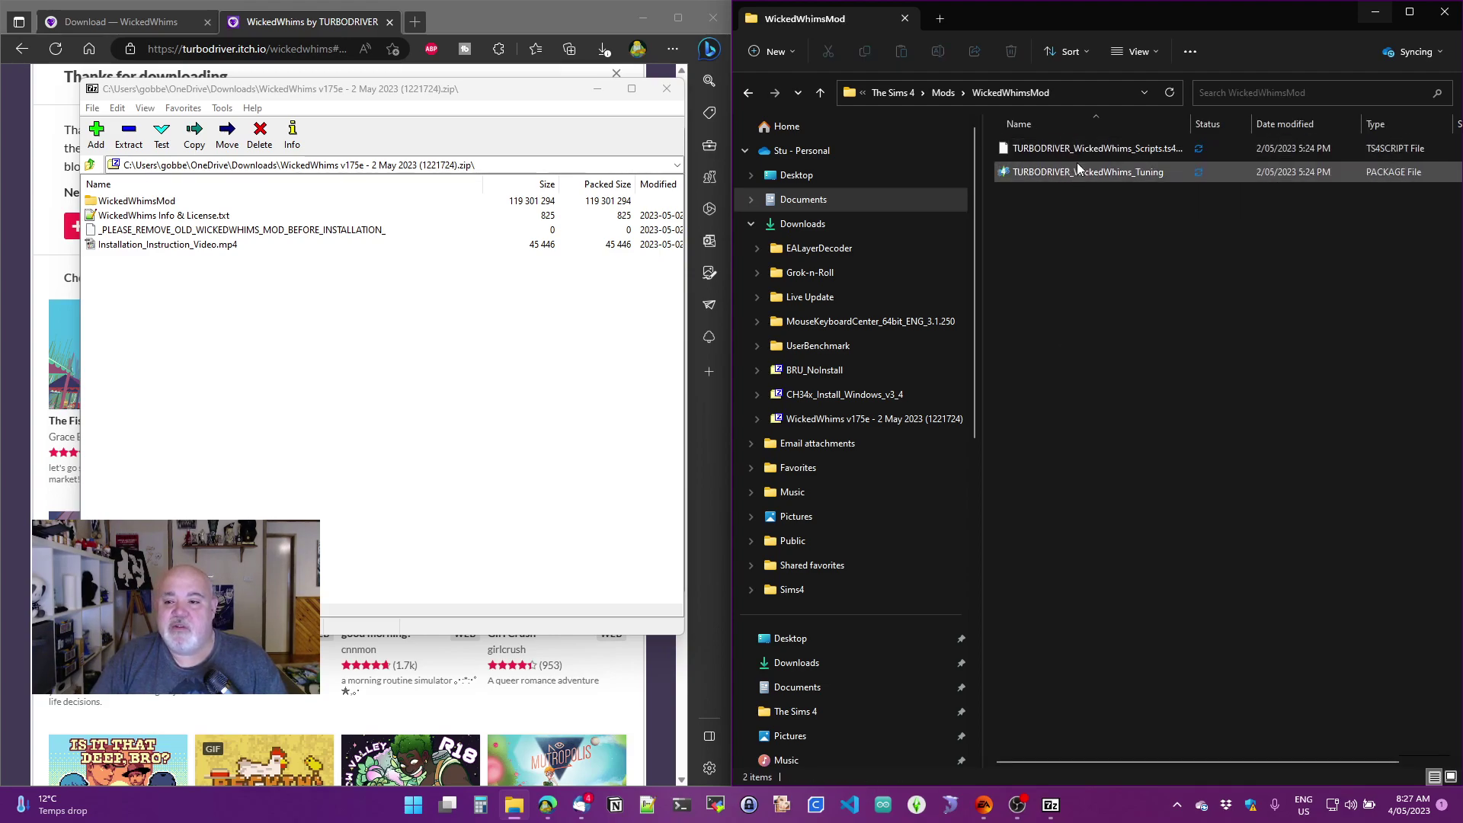
pyautogui.click(820, 92)
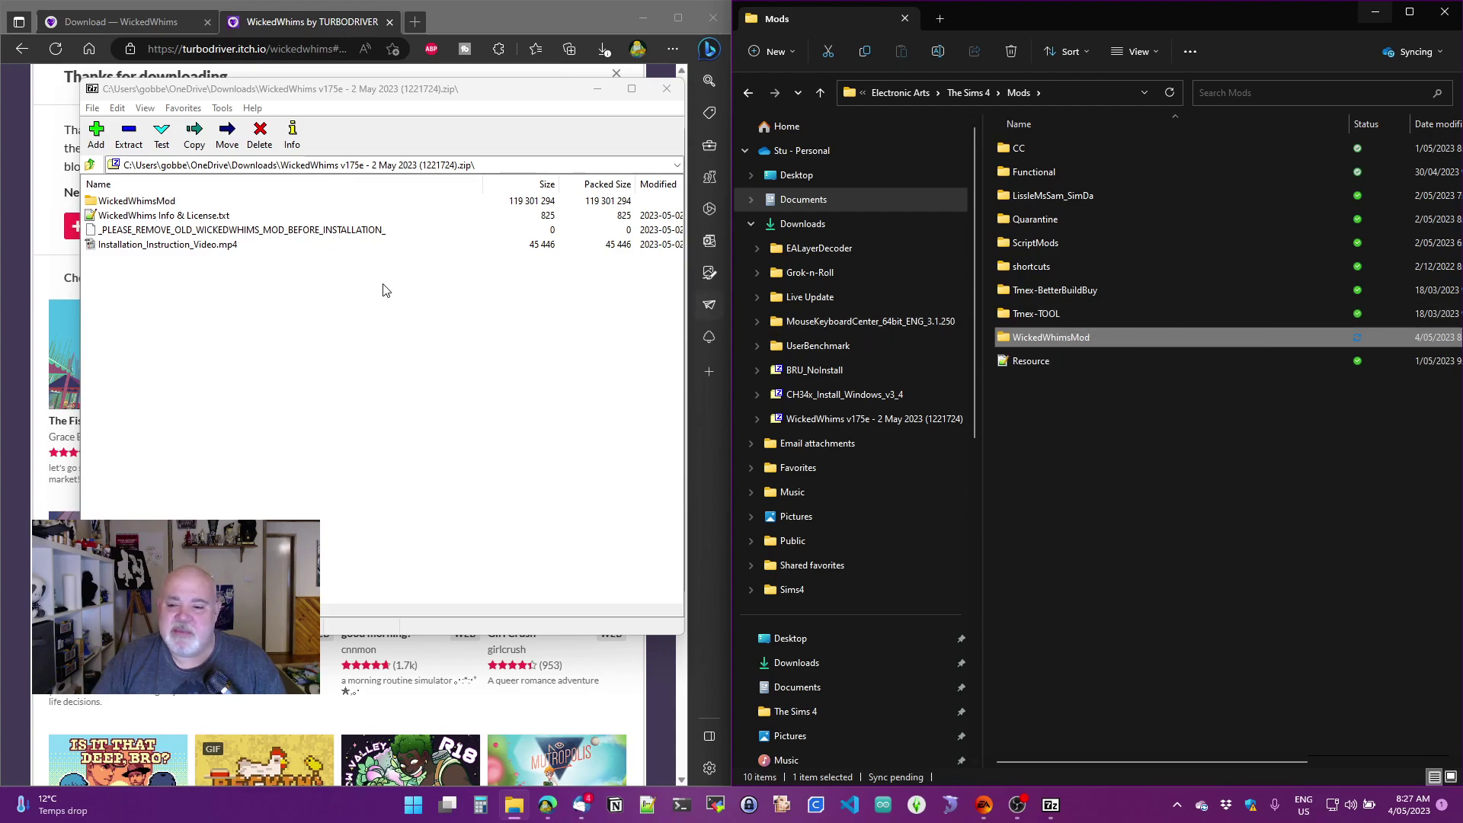
pyautogui.moveTo(1060, 339)
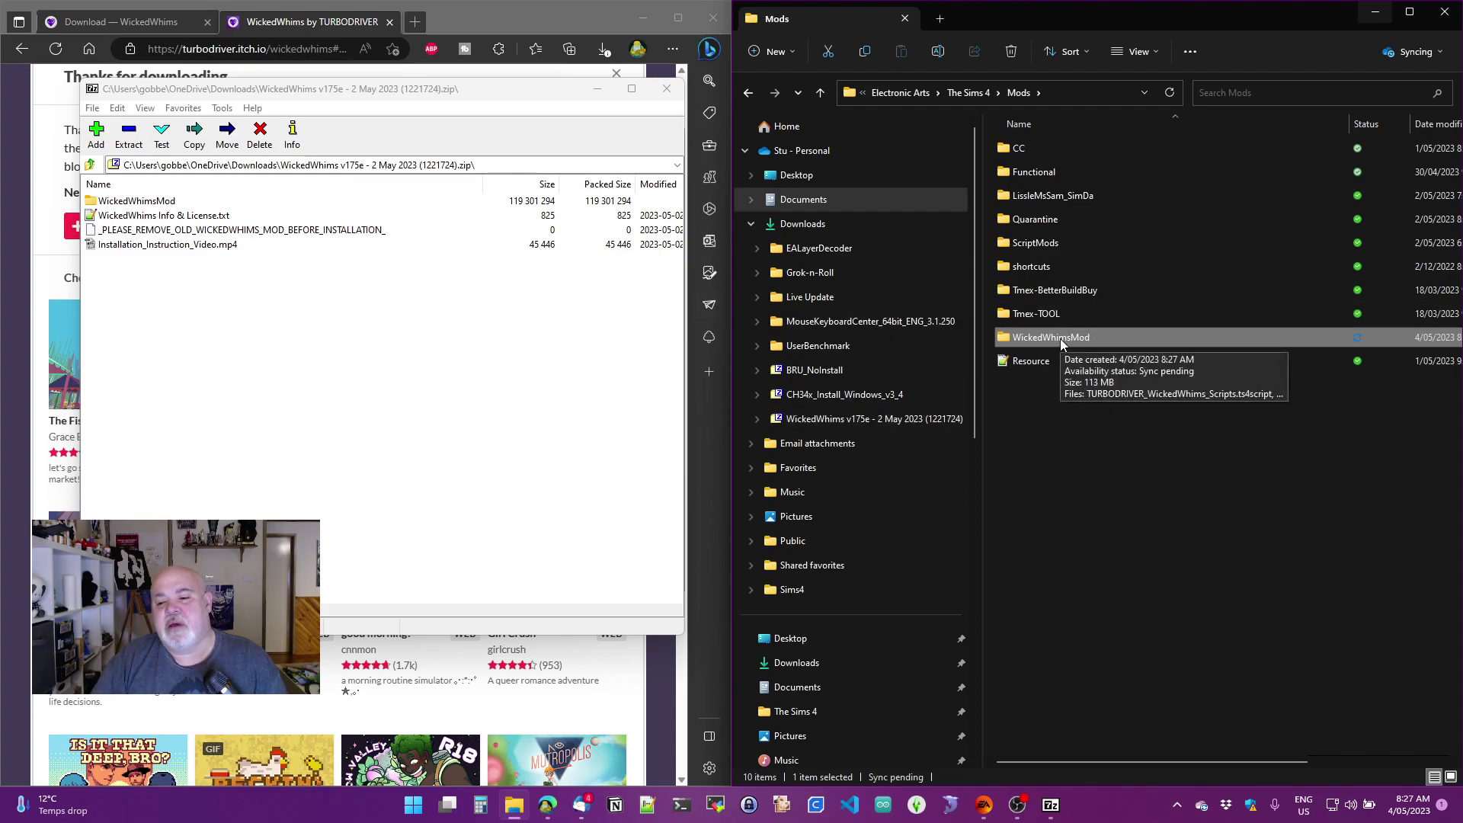
pyautogui.click(661, 92)
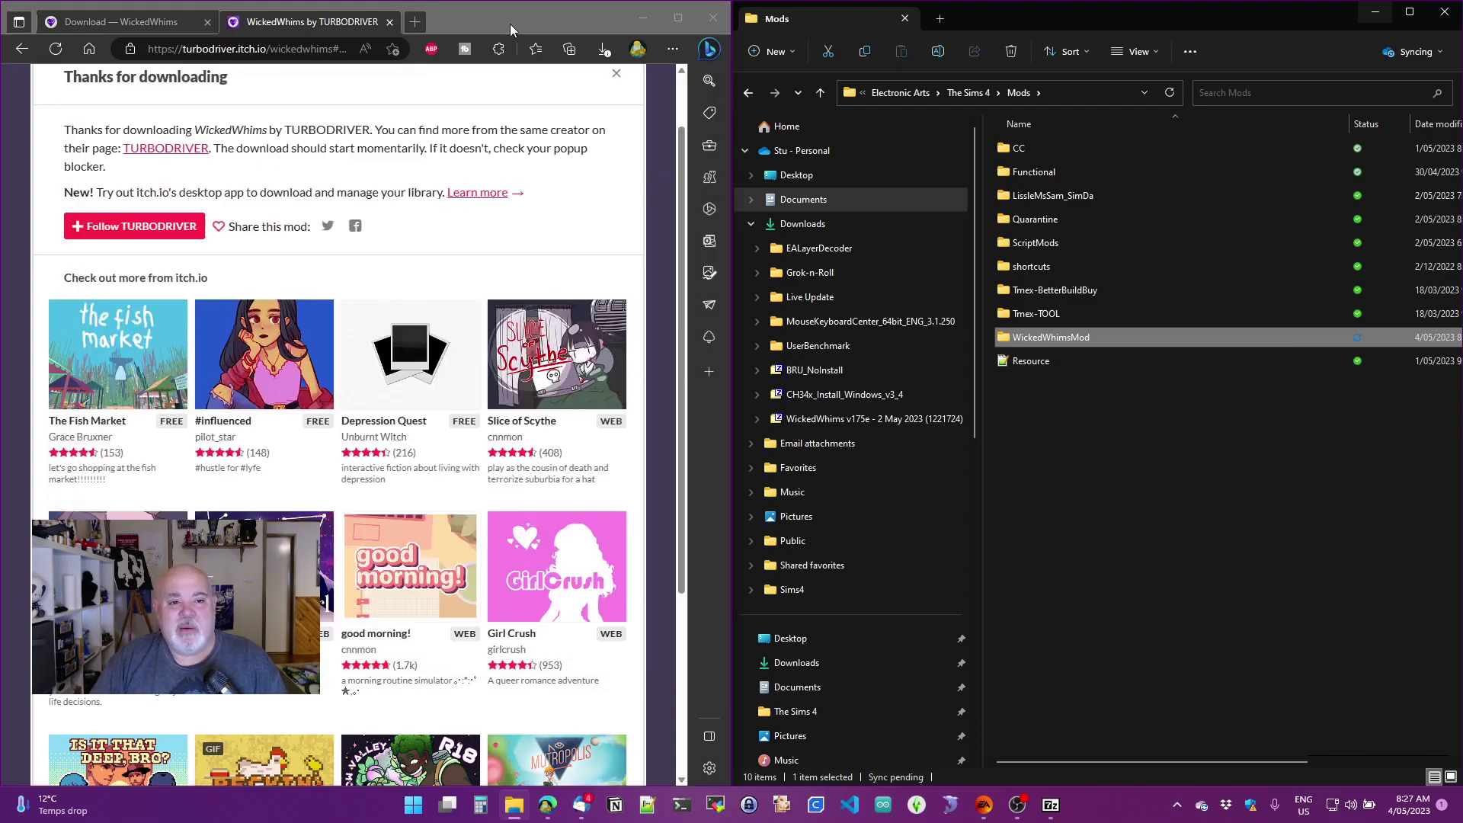
pyautogui.click(183, 22)
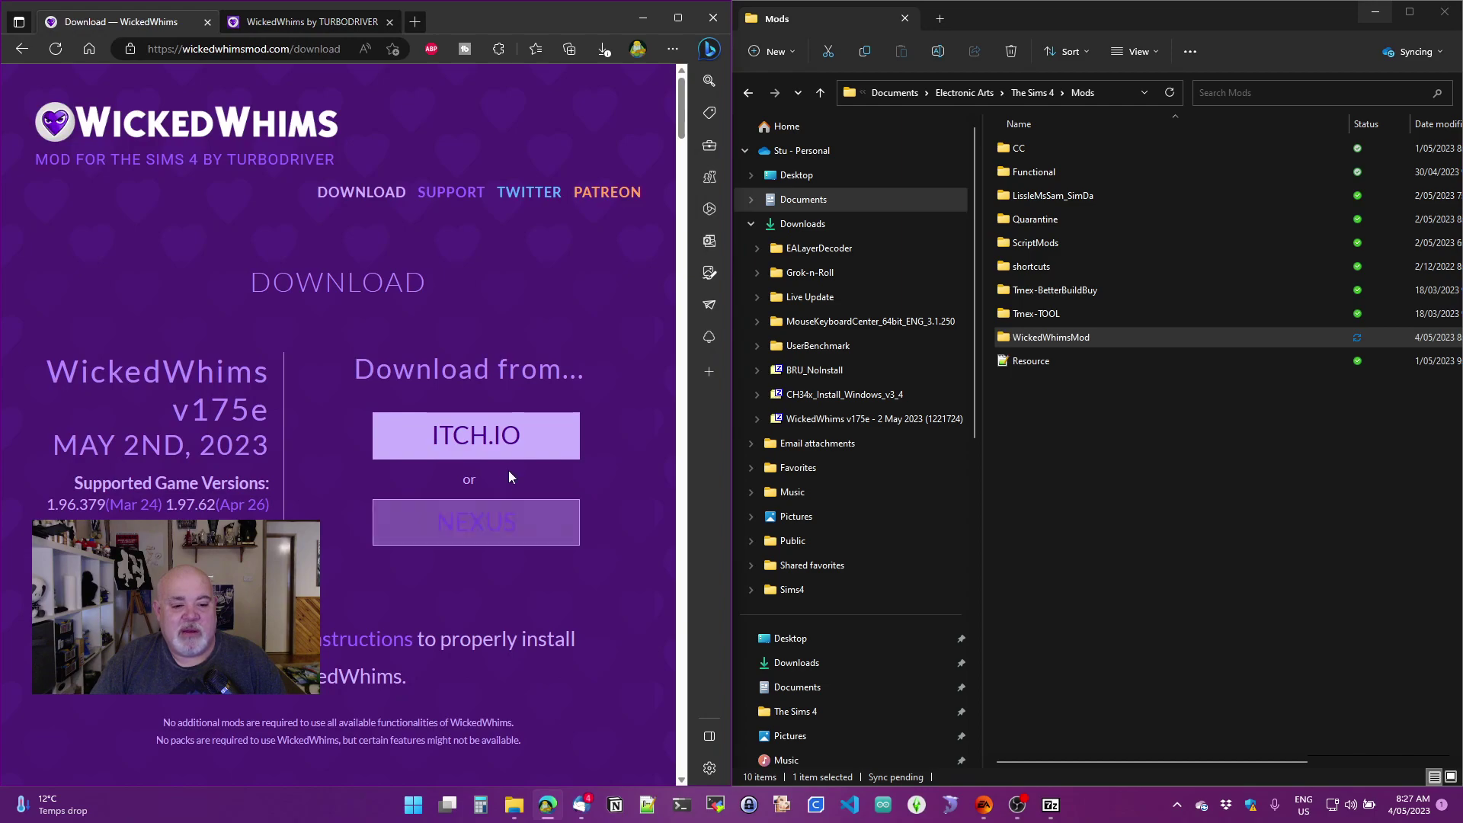
pyautogui.click(307, 22)
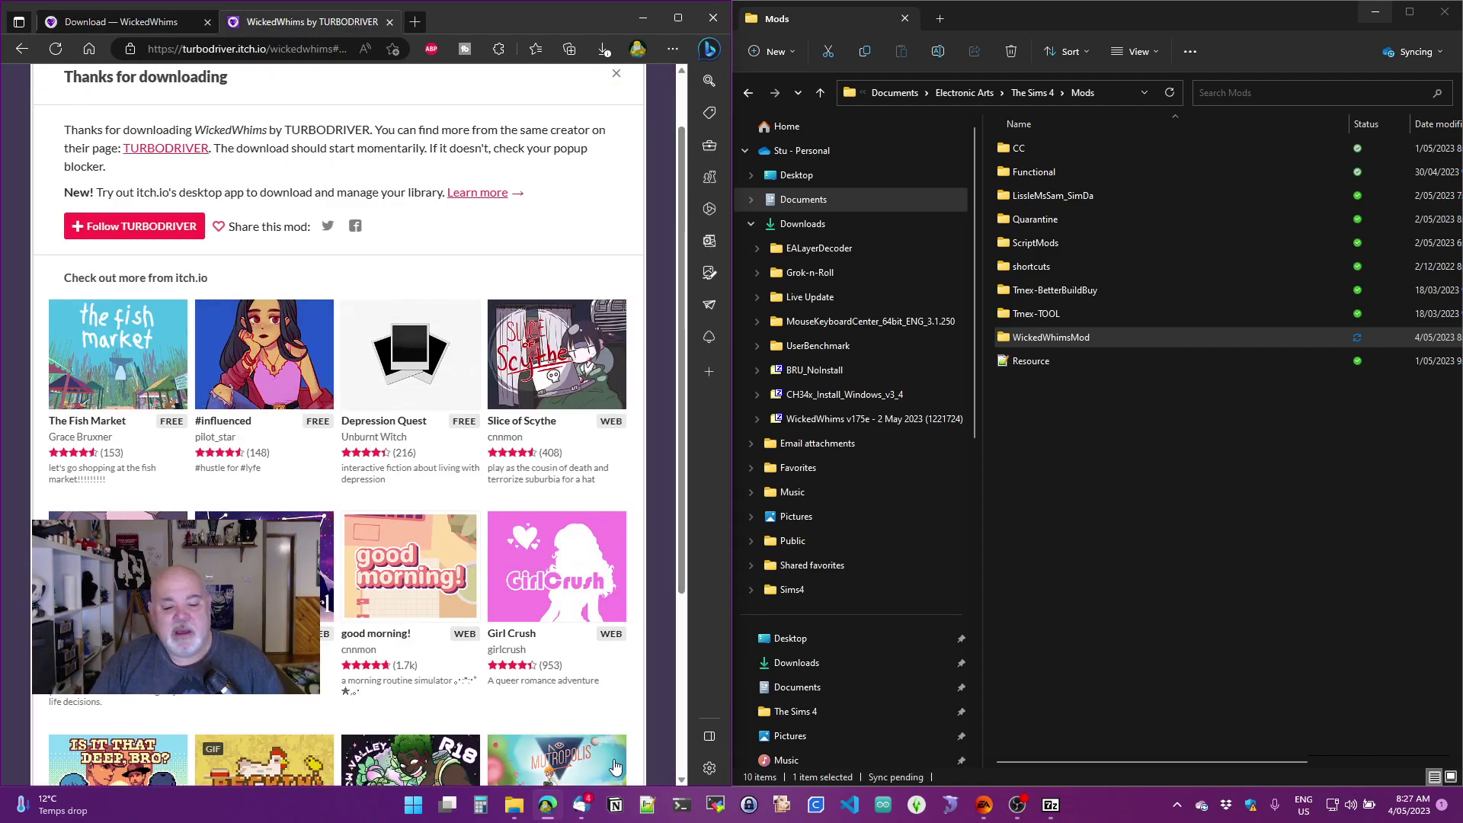
pyautogui.click(1051, 805)
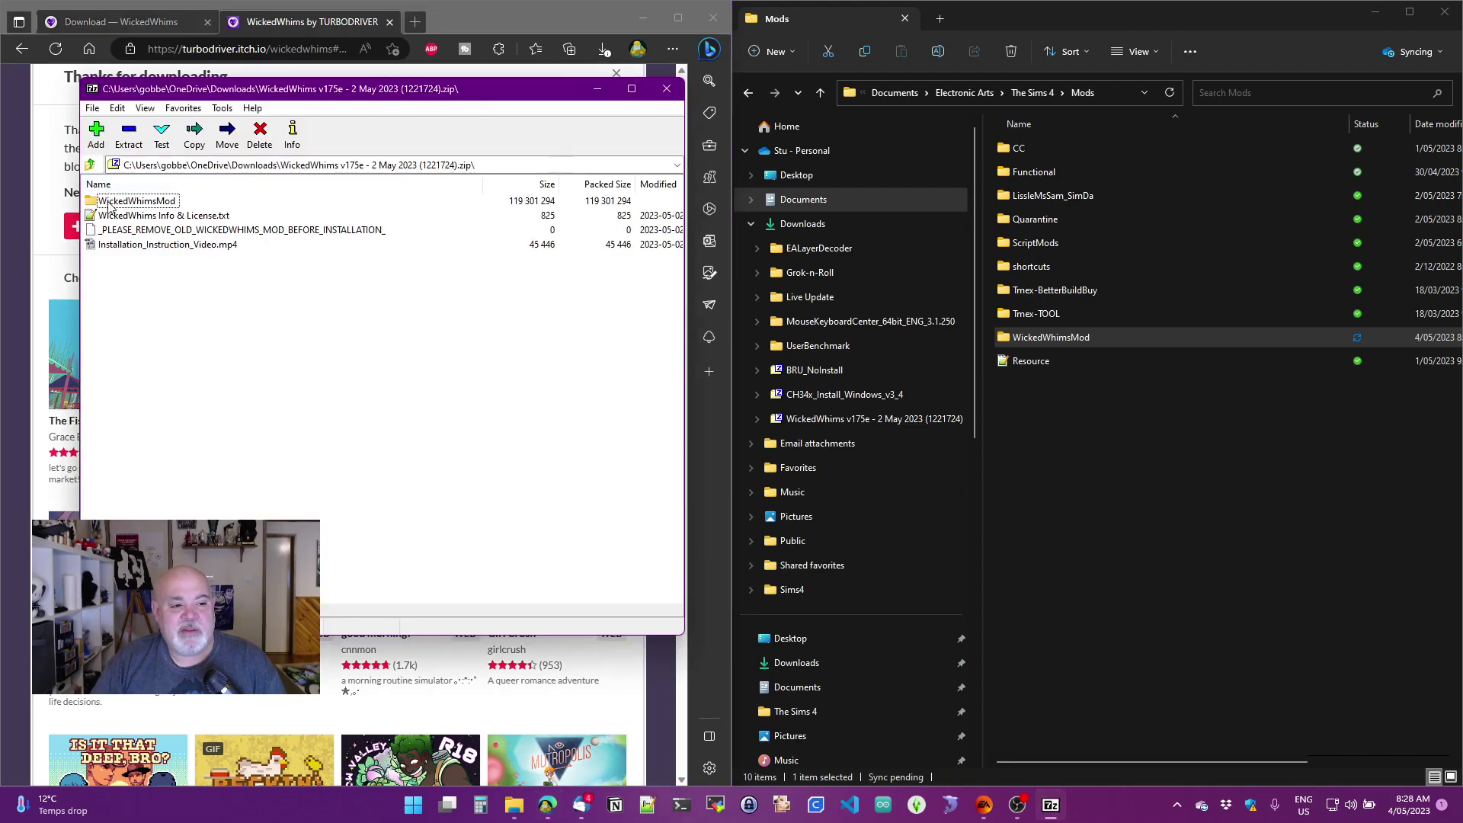
# Step: Drag WickedWhimsMod into Mods again, replacing the two existing files
pyautogui.click(109, 203)
pyautogui.moveTo(109, 204); pyautogui.dragTo(1091, 465)
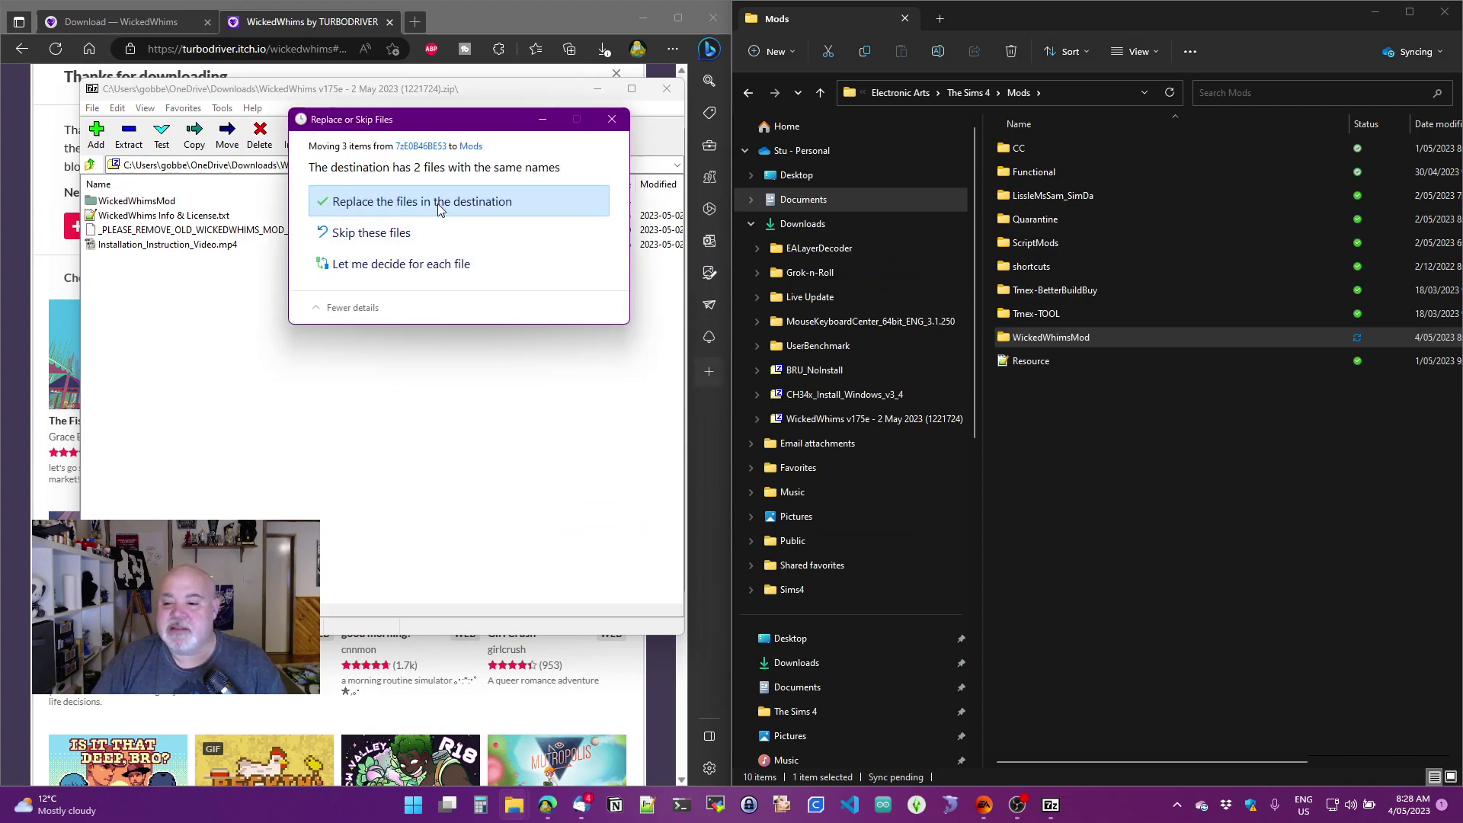
pyautogui.click(440, 202)
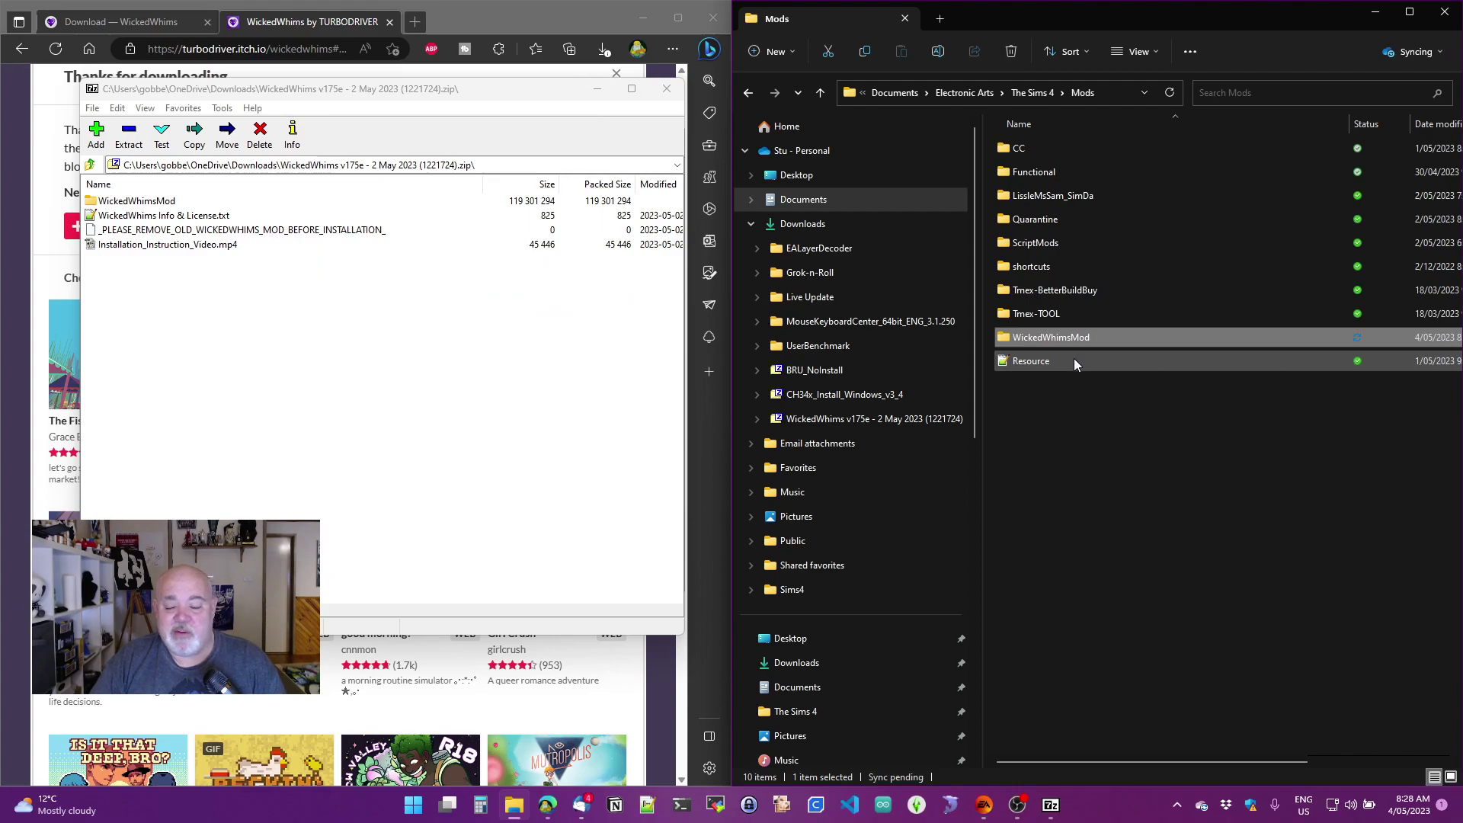
# Step: Open the WickedWhimsMod folder in Mods to check its TURBODRIVER Scripts and Tuning files
pyautogui.moveTo(1098, 340)
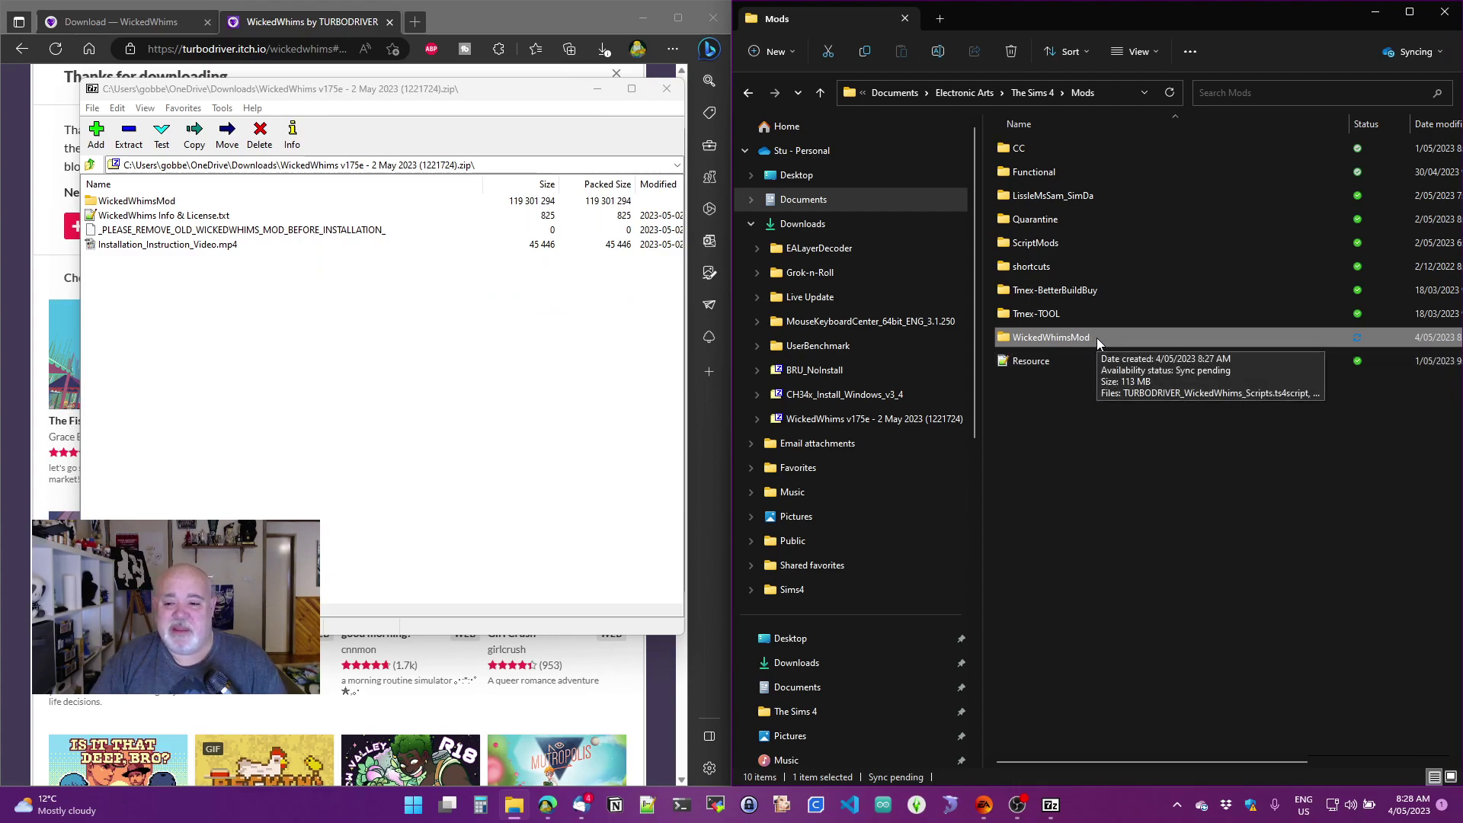
pyautogui.doubleClick(1096, 336)
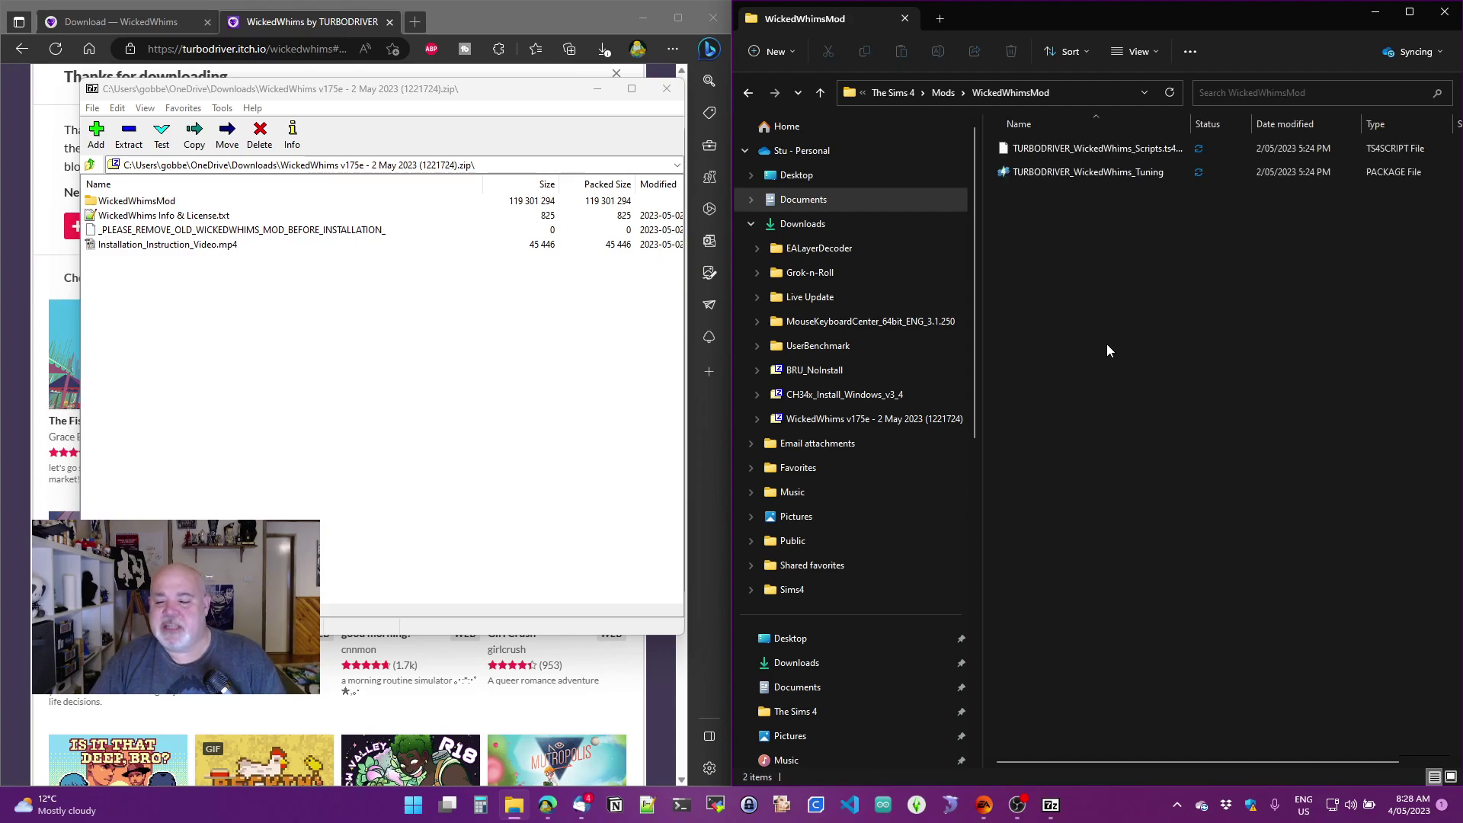